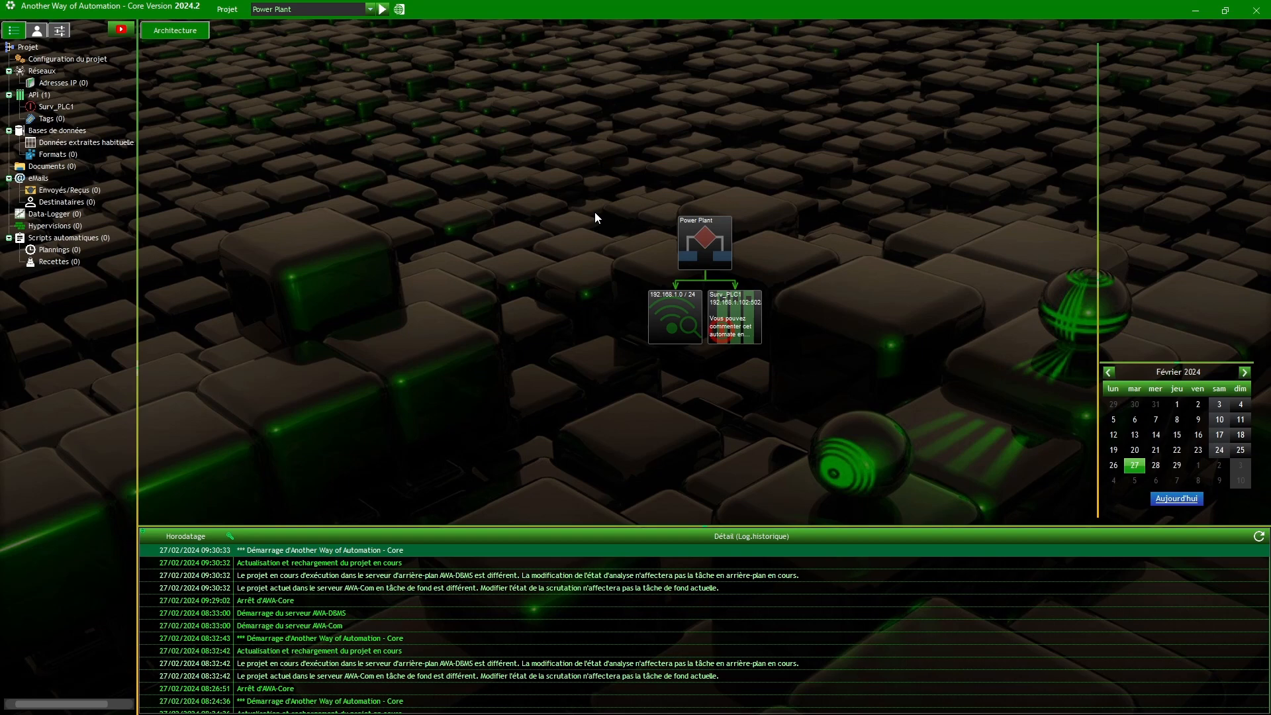
Open the connection settings of Surv_PLC1 and examine the input file format options, header-line count and column separator.
double_click(53, 108)
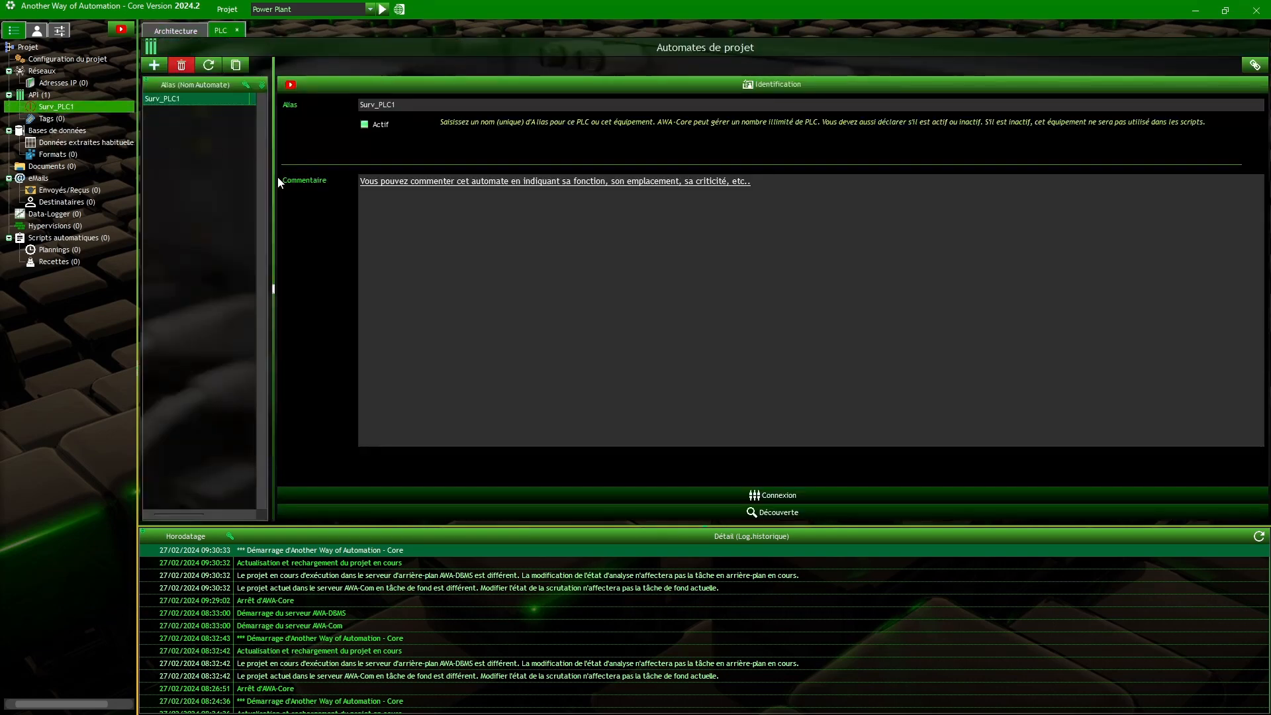
click(617, 494)
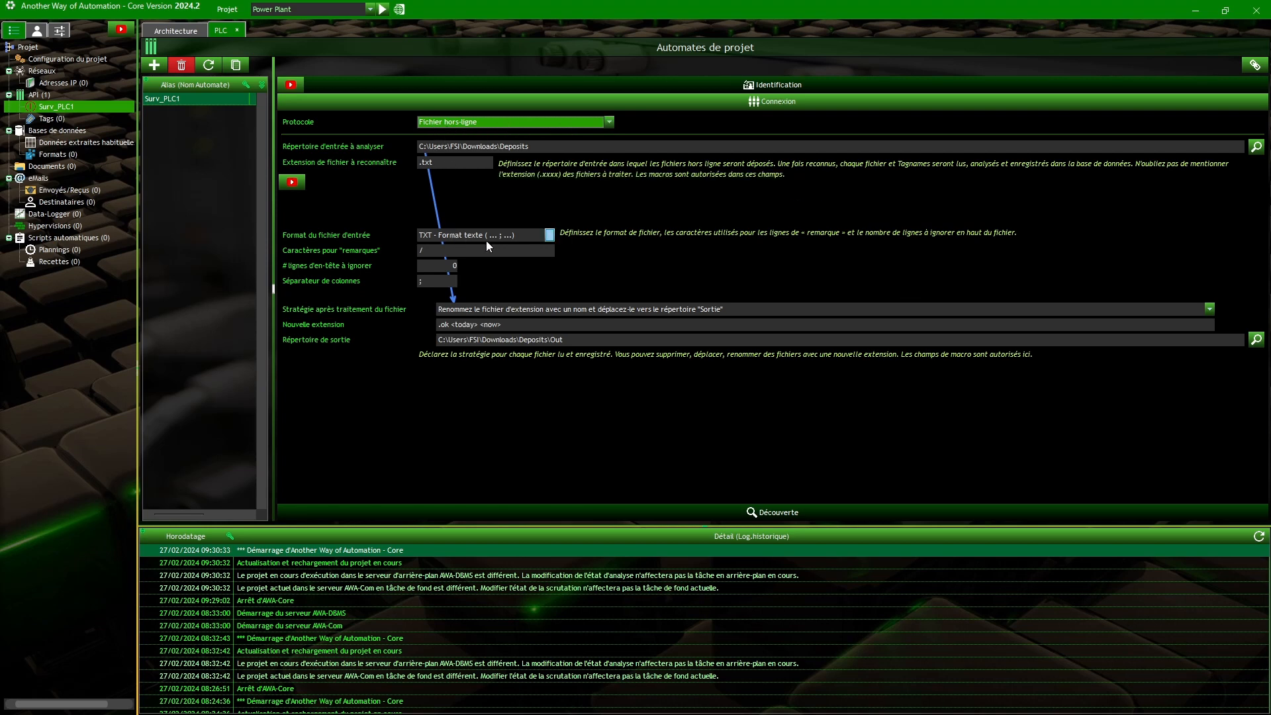
click(529, 235)
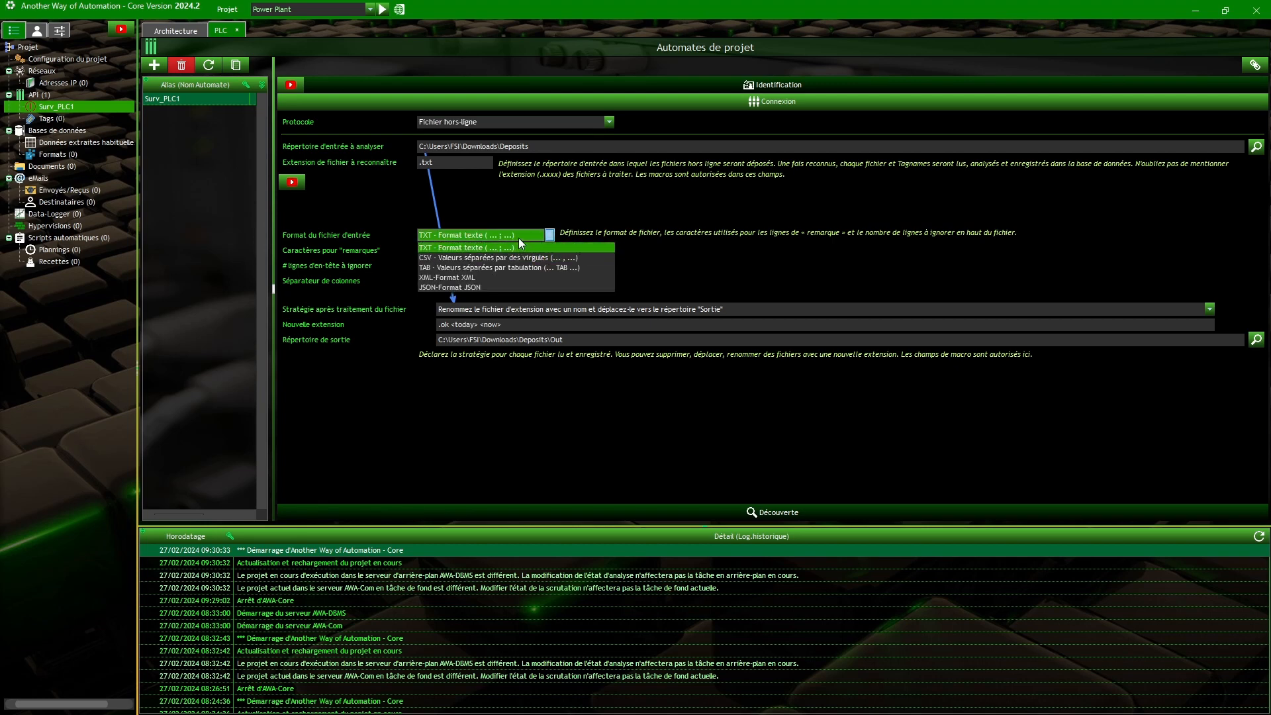
click(518, 238)
click(442, 233)
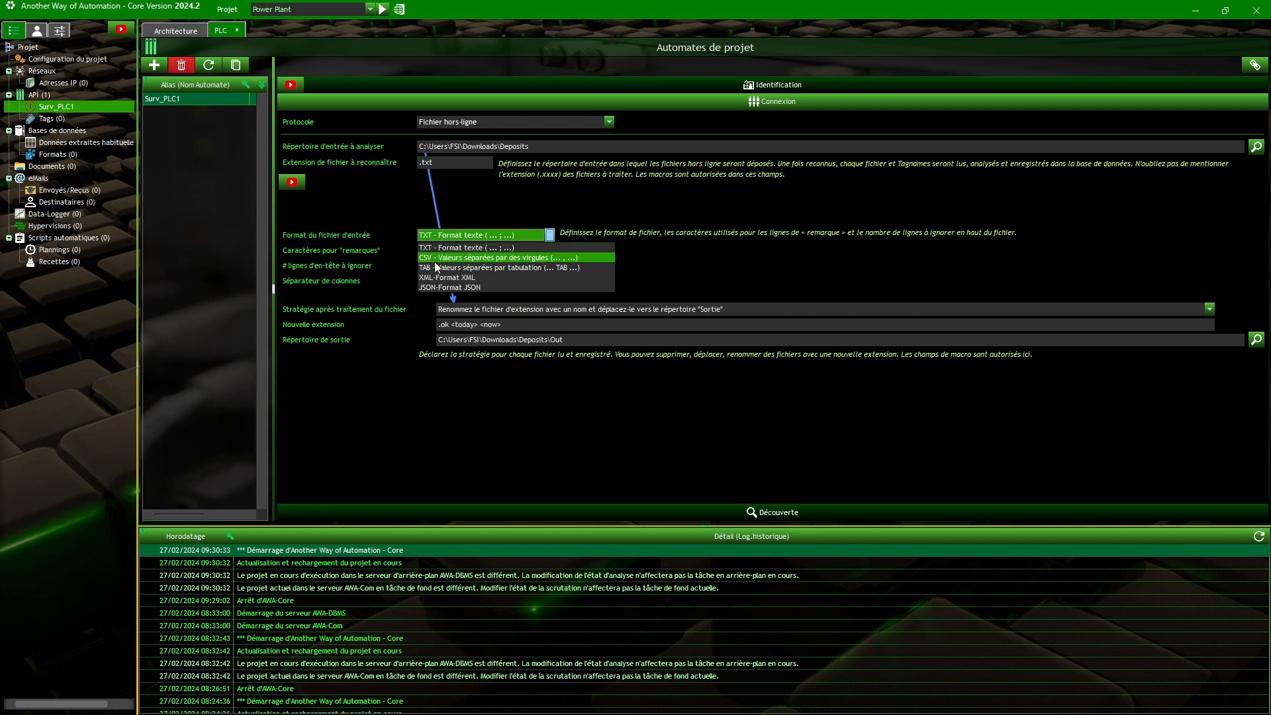
click(499, 237)
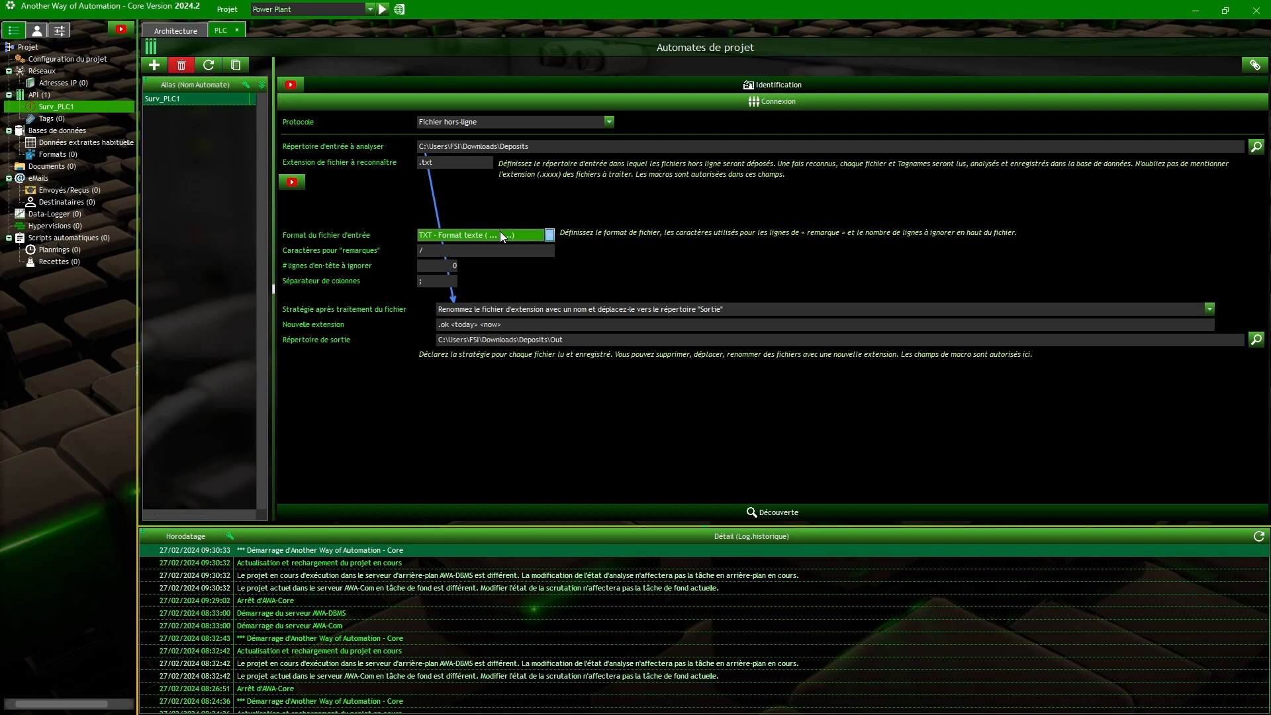
click(430, 266)
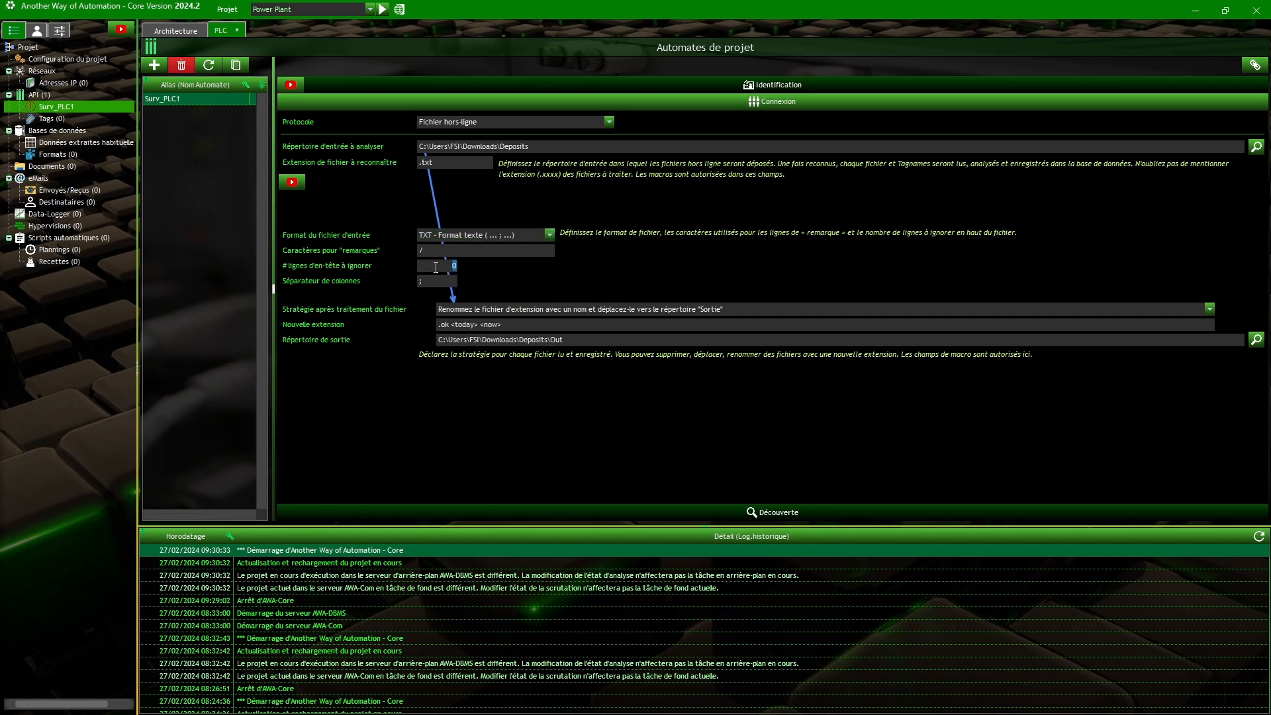
key(ctrl)
key(ctrl)
mouse_move(431, 285)
key(ctrl)
key(ctrl)
key(ctrl)
Create a new tag linked to Surv_PLC1 and widen the input file preview so each record fits on one line.
click(47, 119)
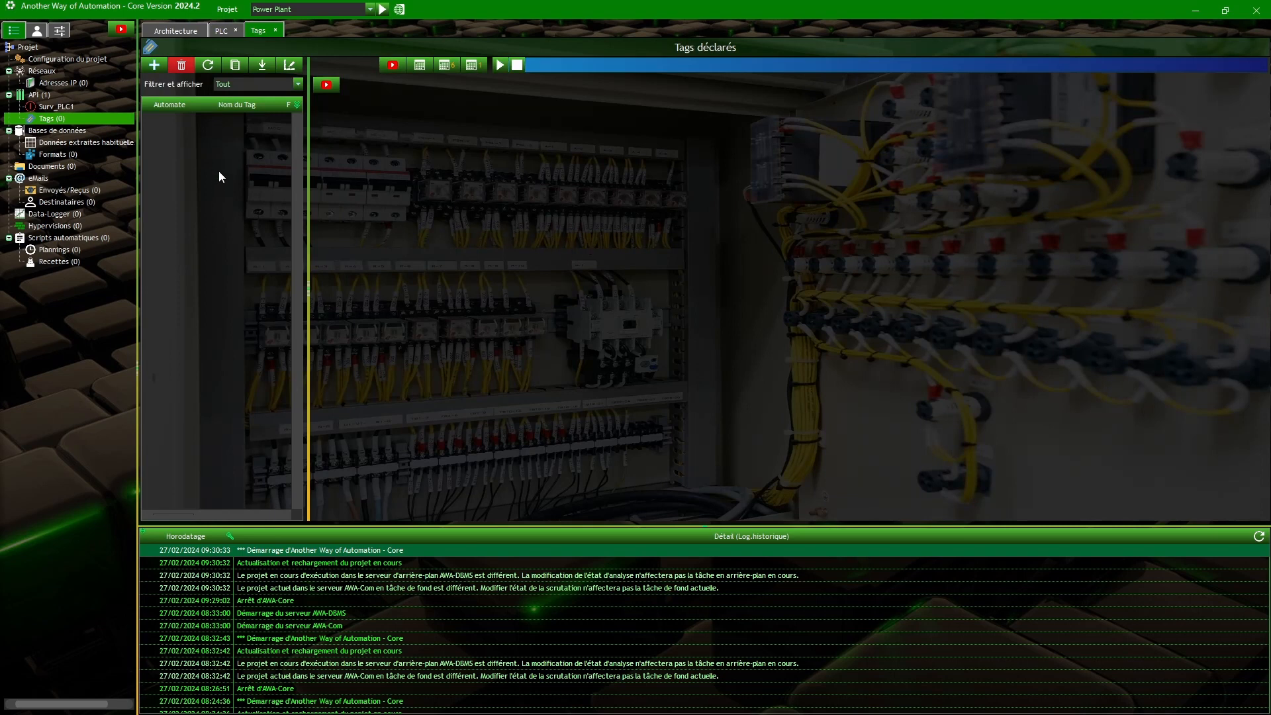
click(152, 65)
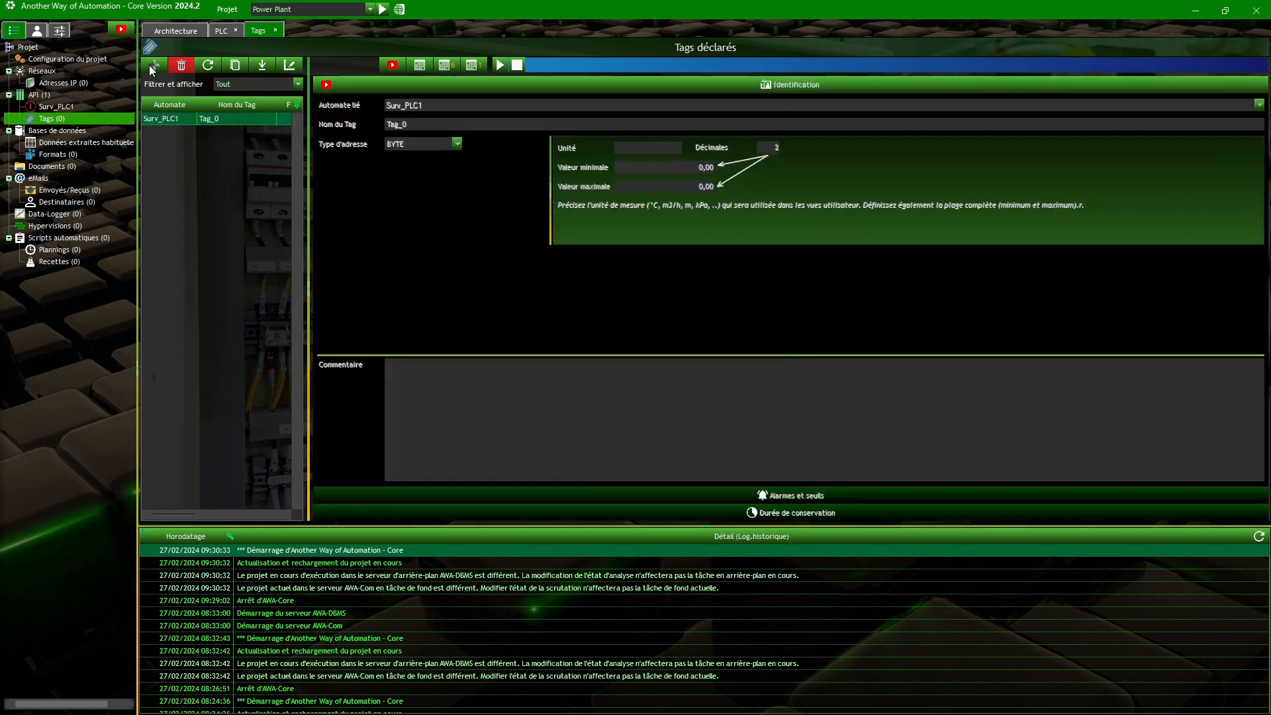
click(415, 106)
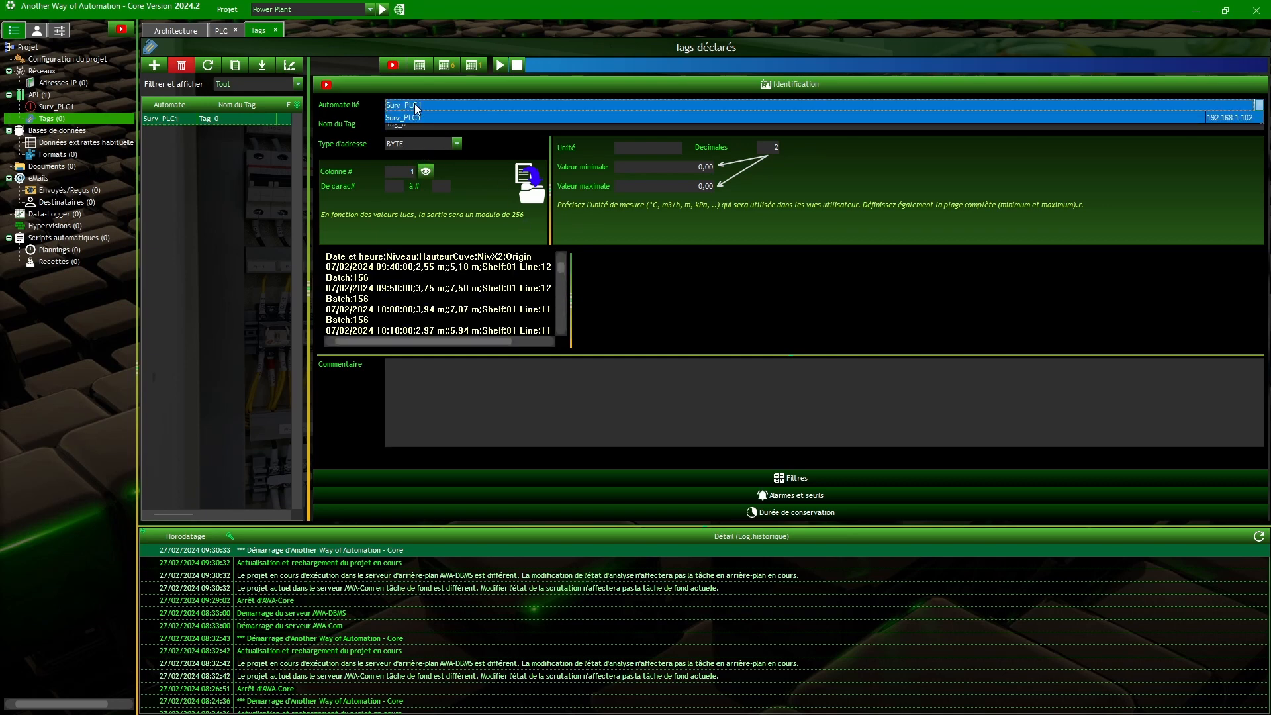
click(402, 119)
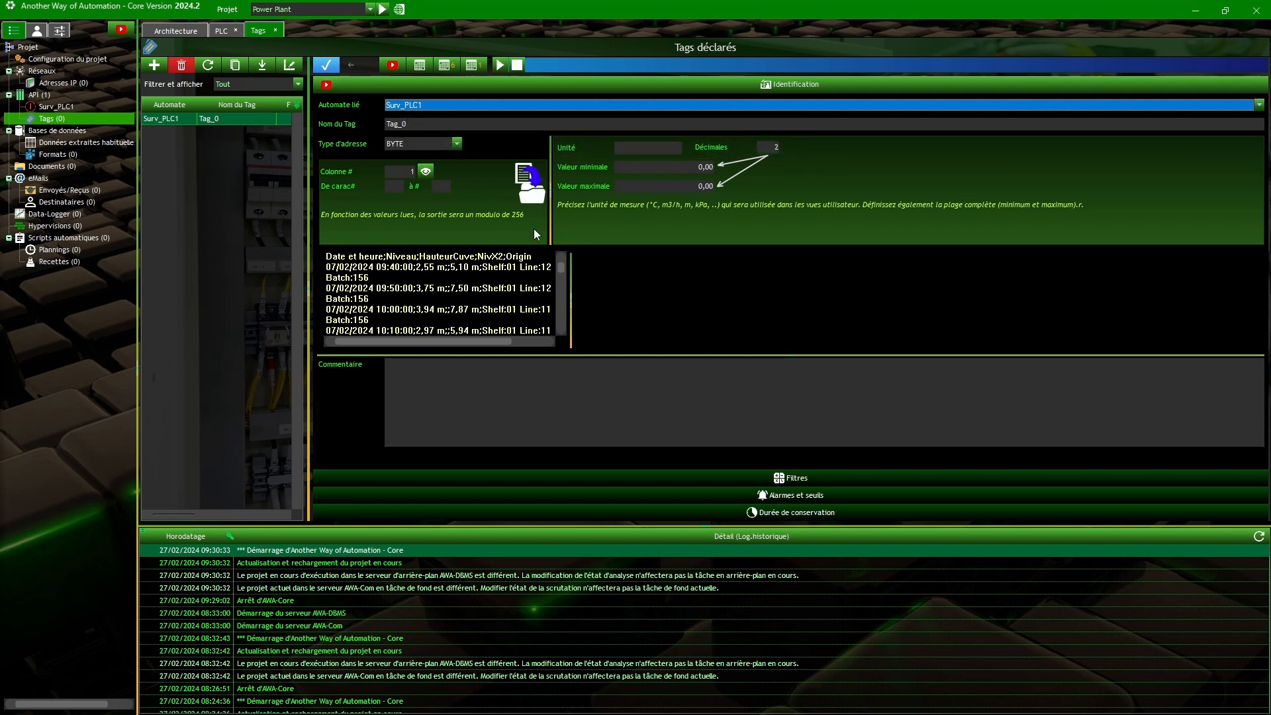
drag(570, 298, 748, 301)
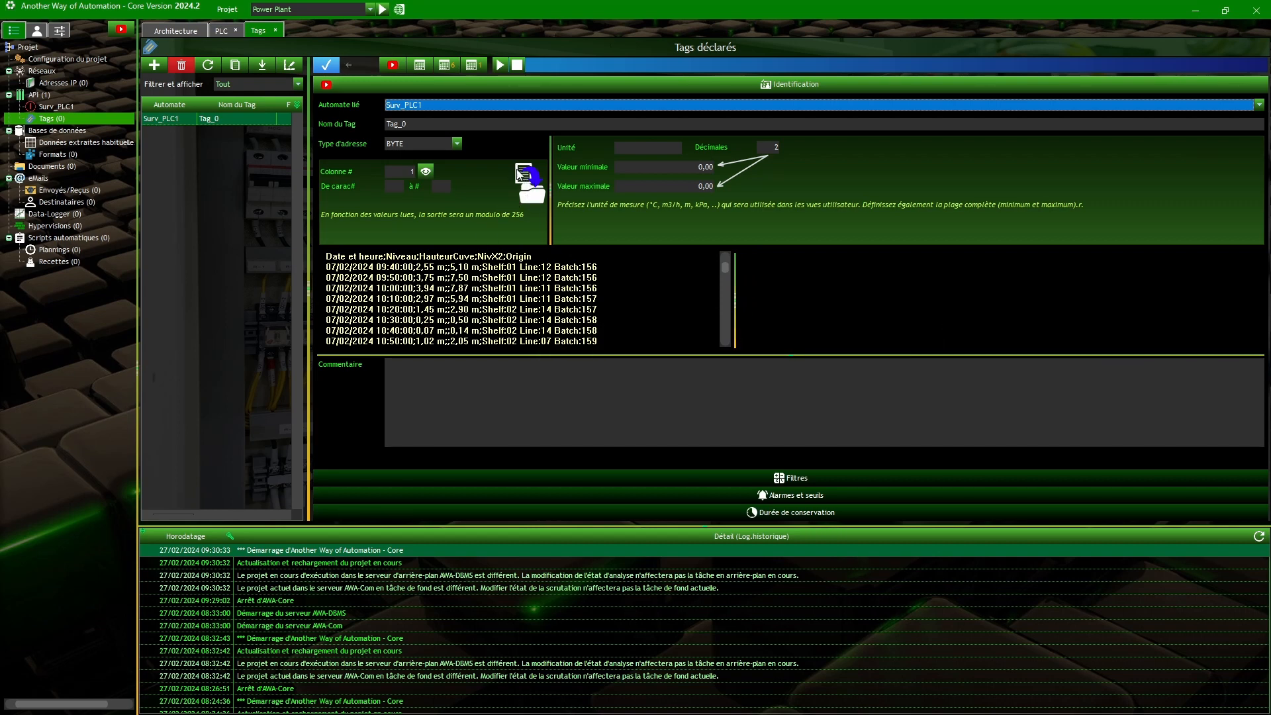
Name the new tag Niveau and set its address type to REAL.
double_click(425, 125)
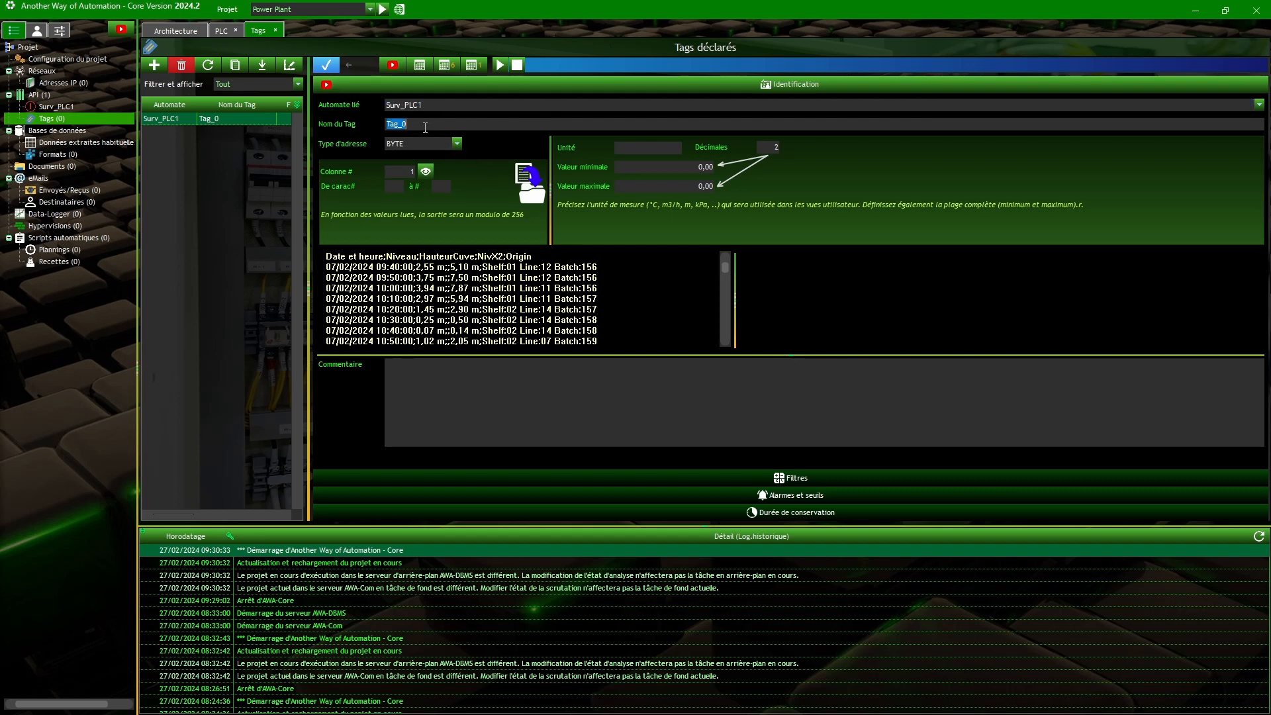
text(Niveau)
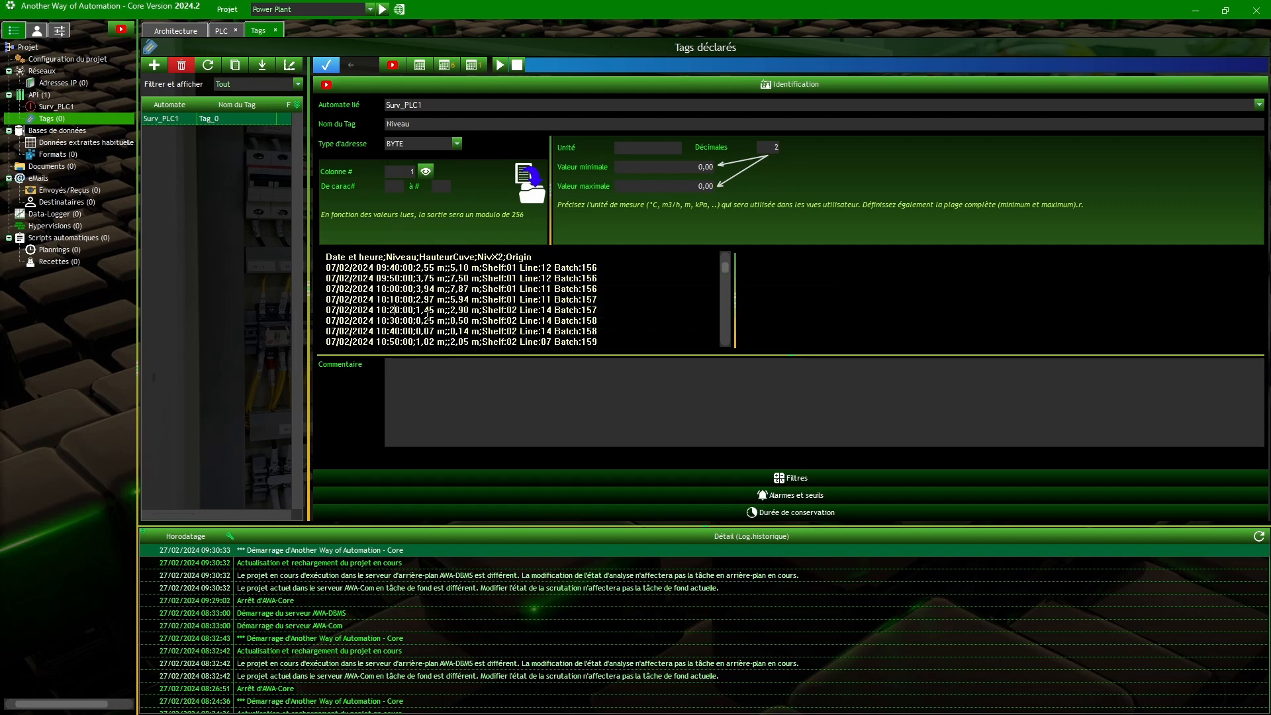
click(410, 141)
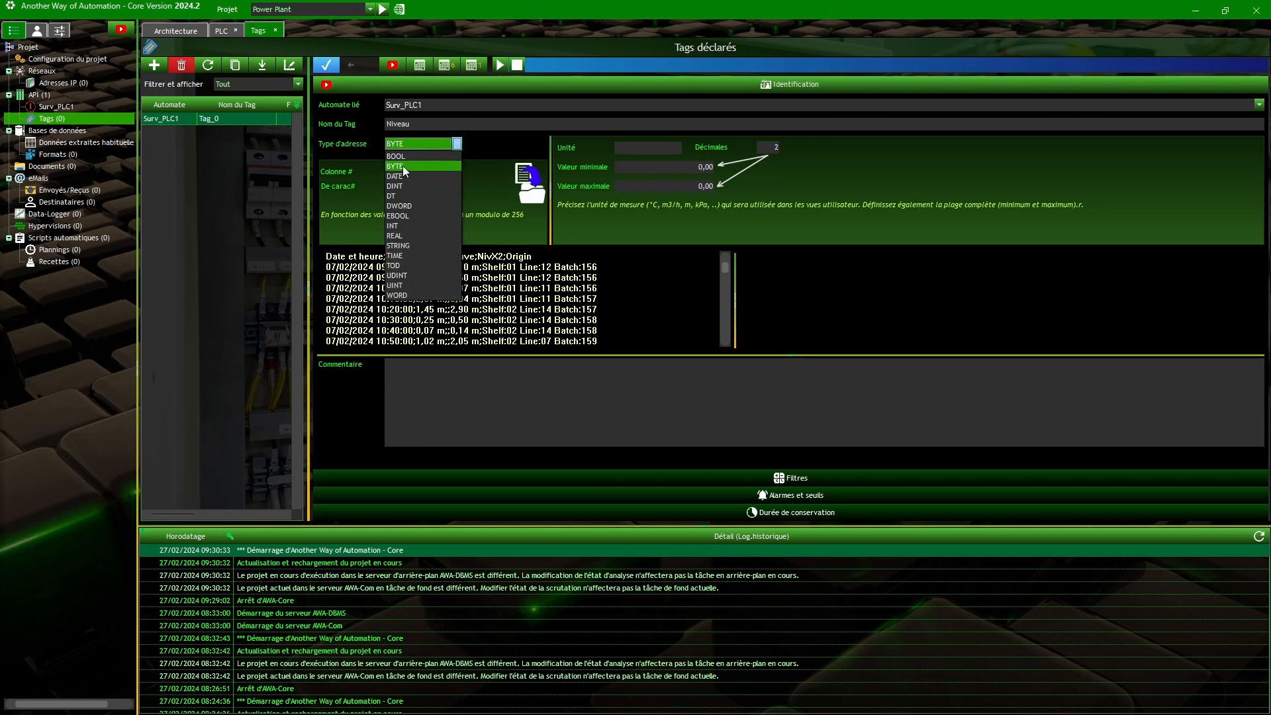
click(399, 235)
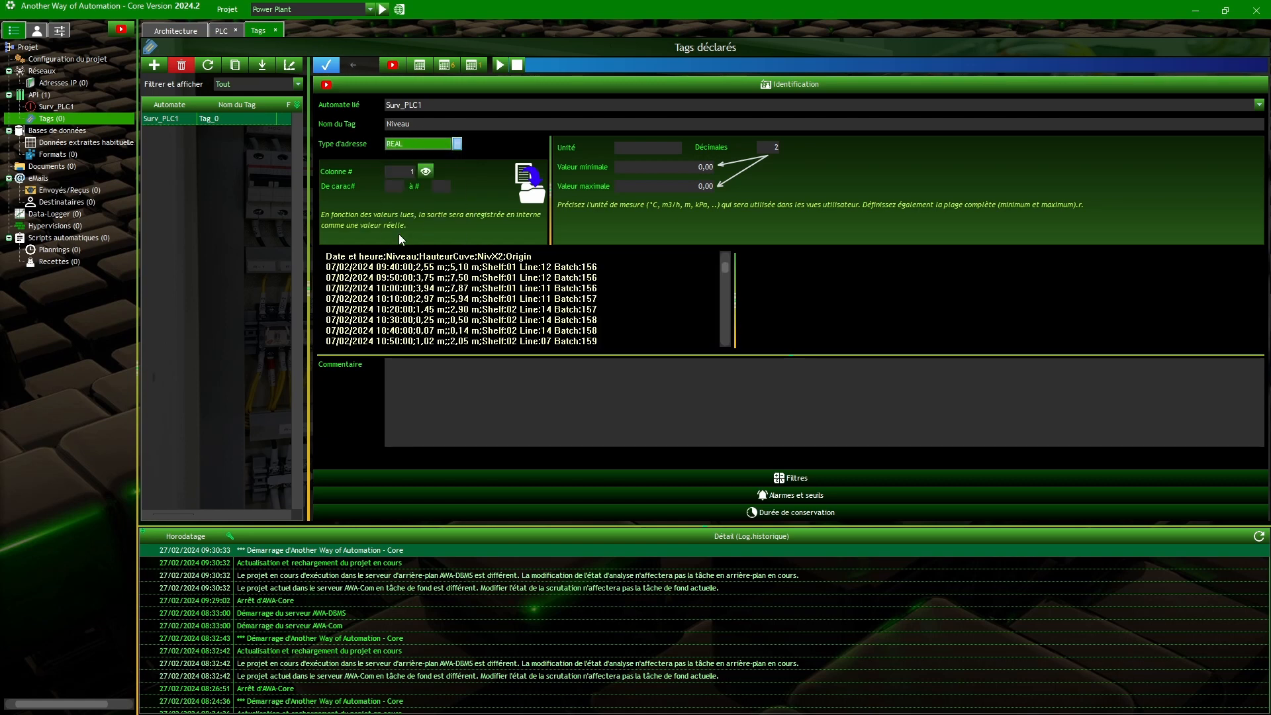
click(416, 145)
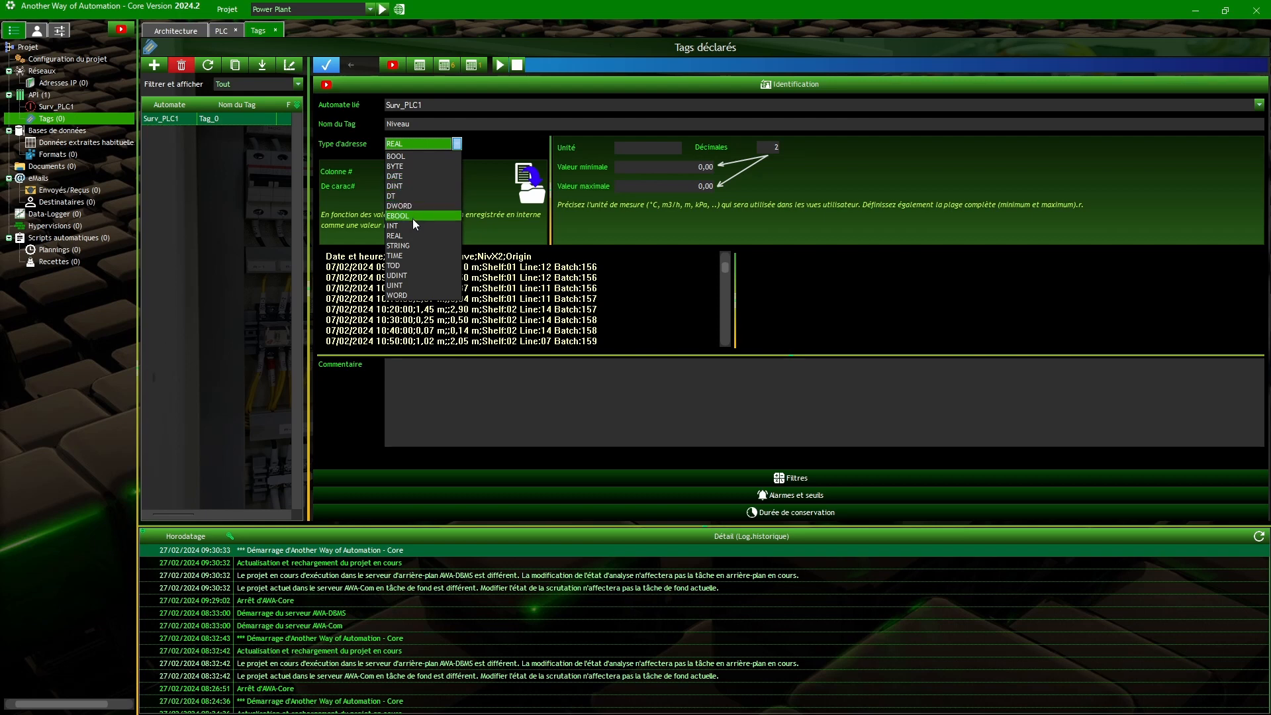
click(406, 236)
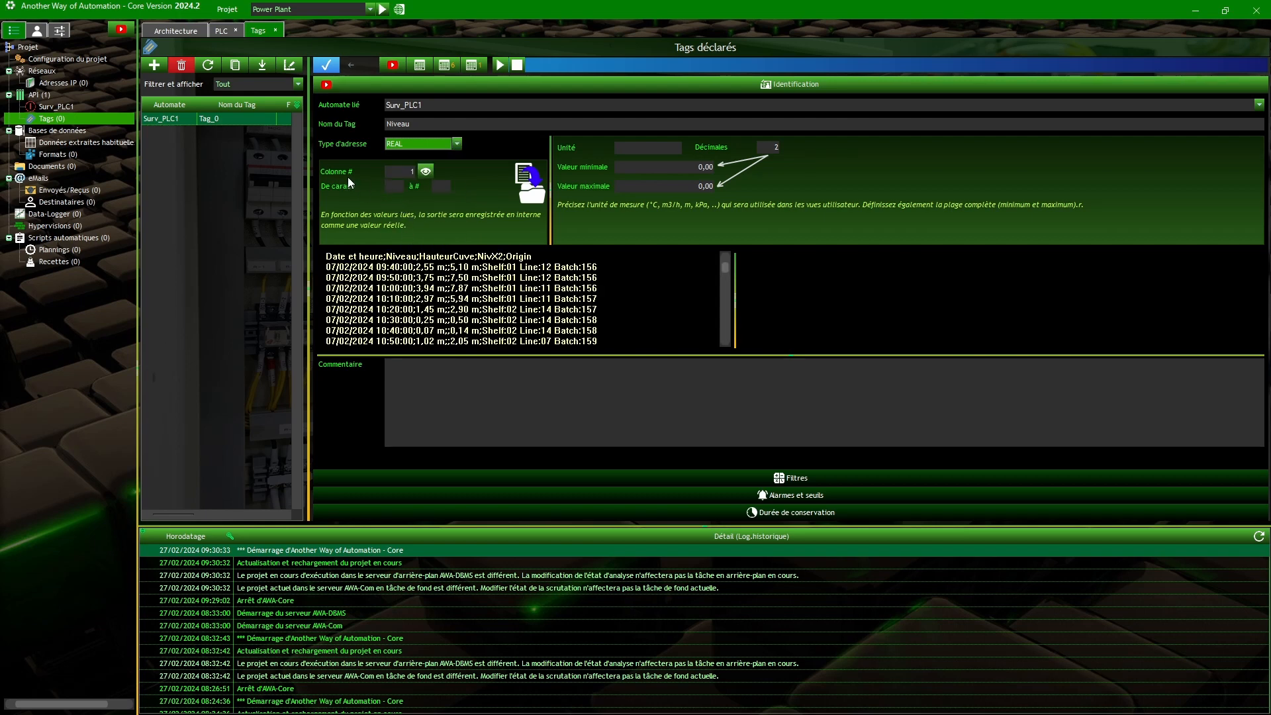
Set the Niveau tag's source column to 2, preview the extraction against the file's header line, and save the tag.
click(403, 169)
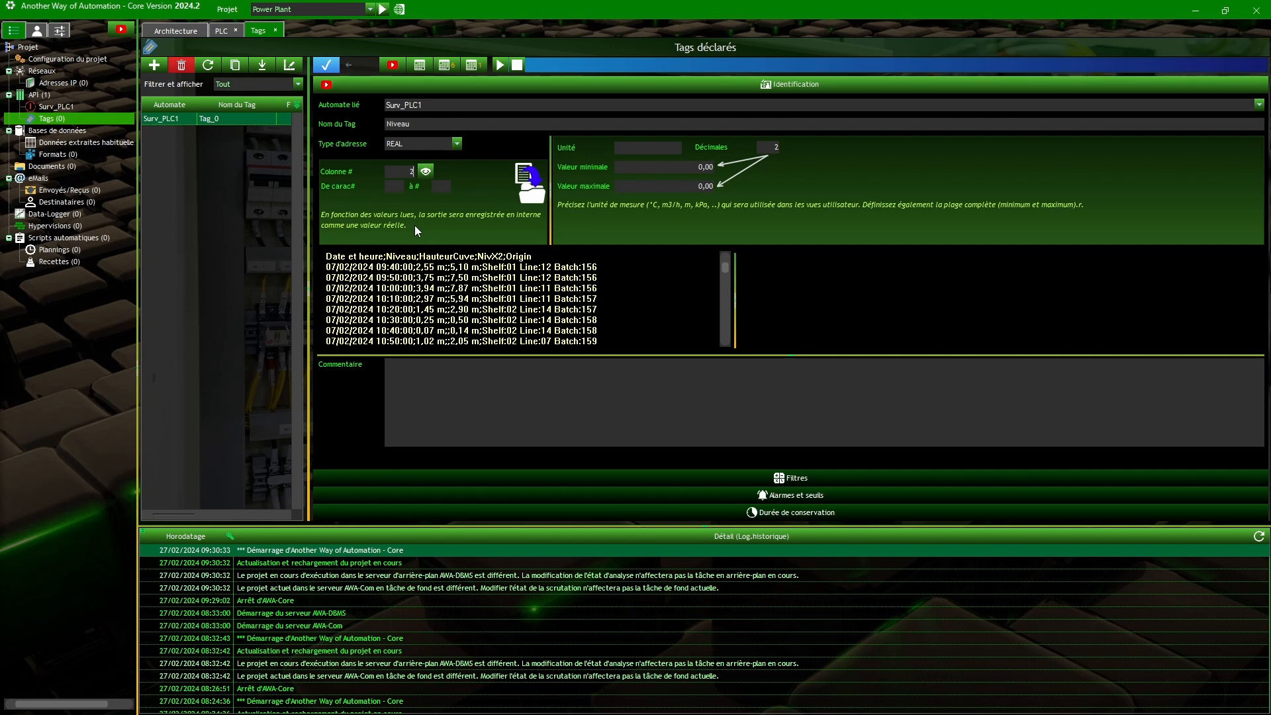
click(425, 173)
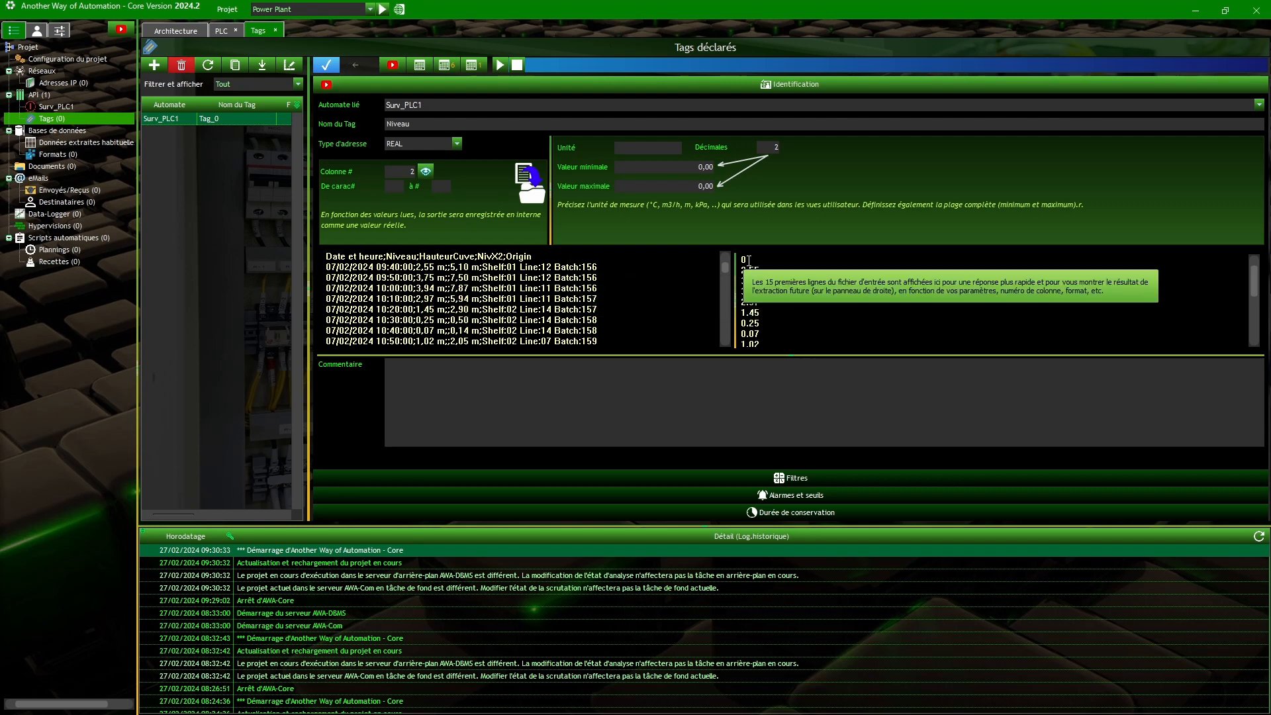
drag(749, 260, 635, 266)
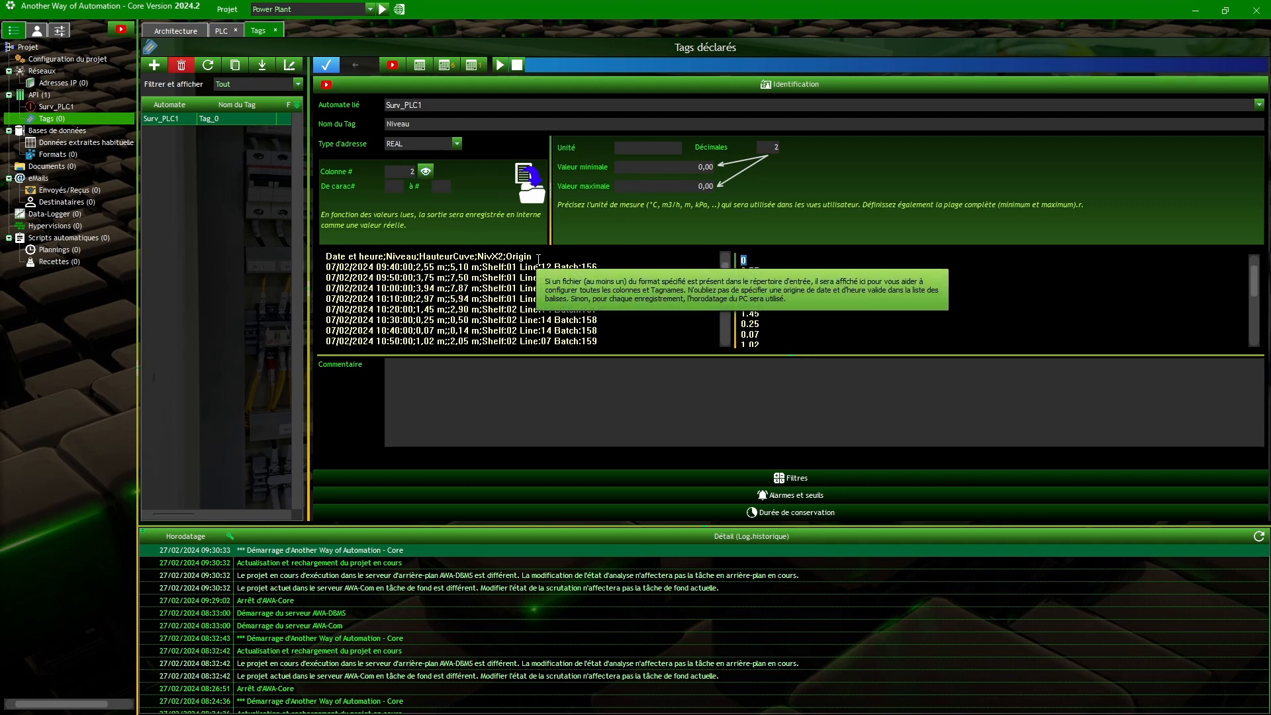
drag(536, 258, 326, 258)
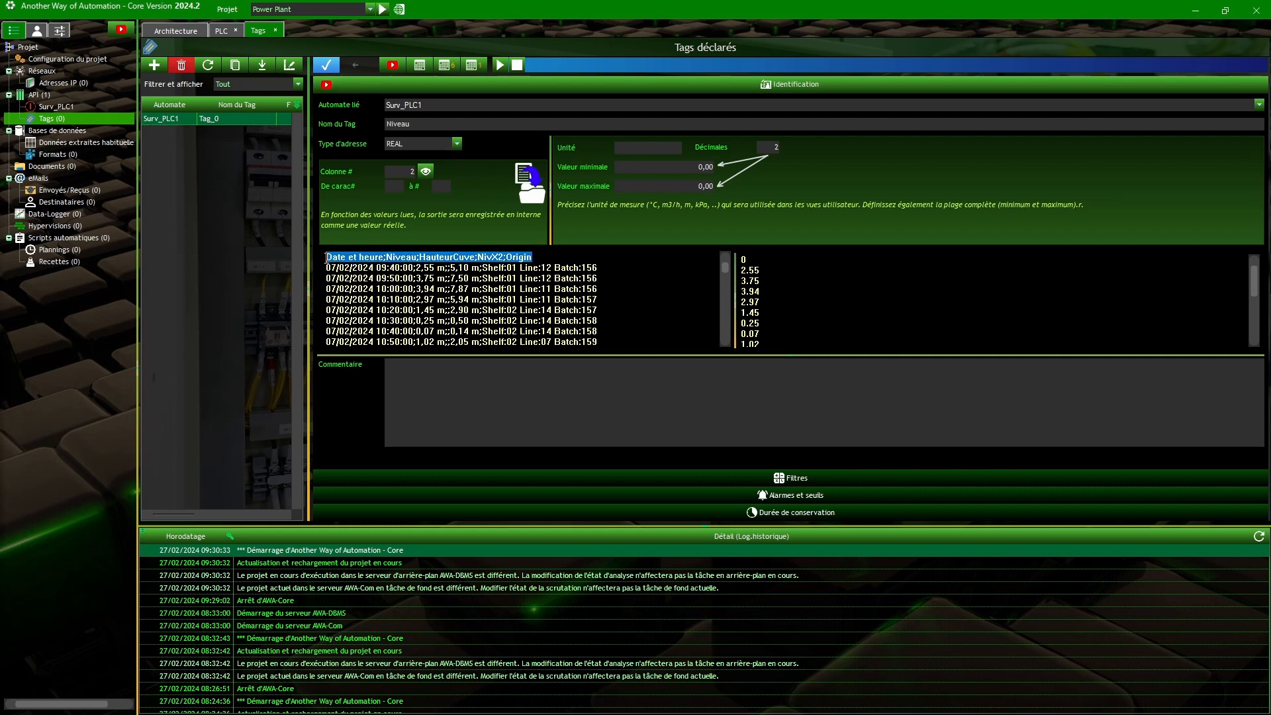
click(408, 288)
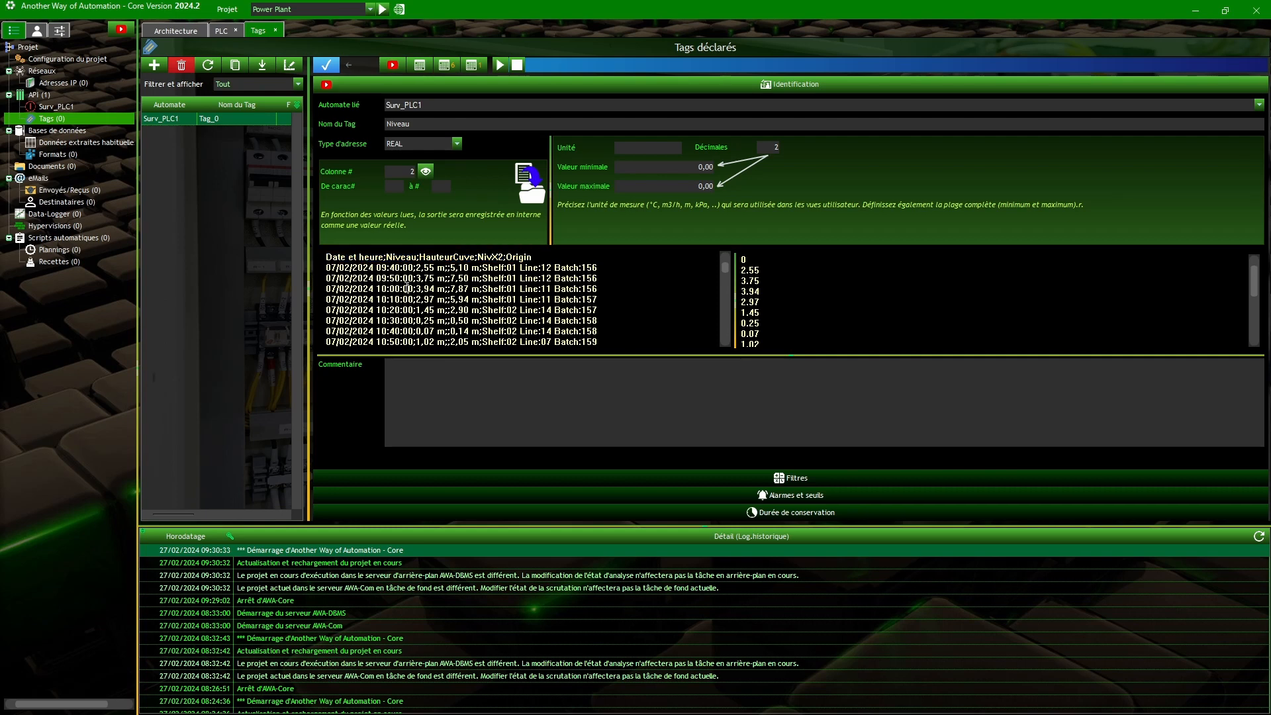
click(326, 64)
Set the number of header lines to ignore in the Surv_PLC1 connection settings to 1.
click(218, 33)
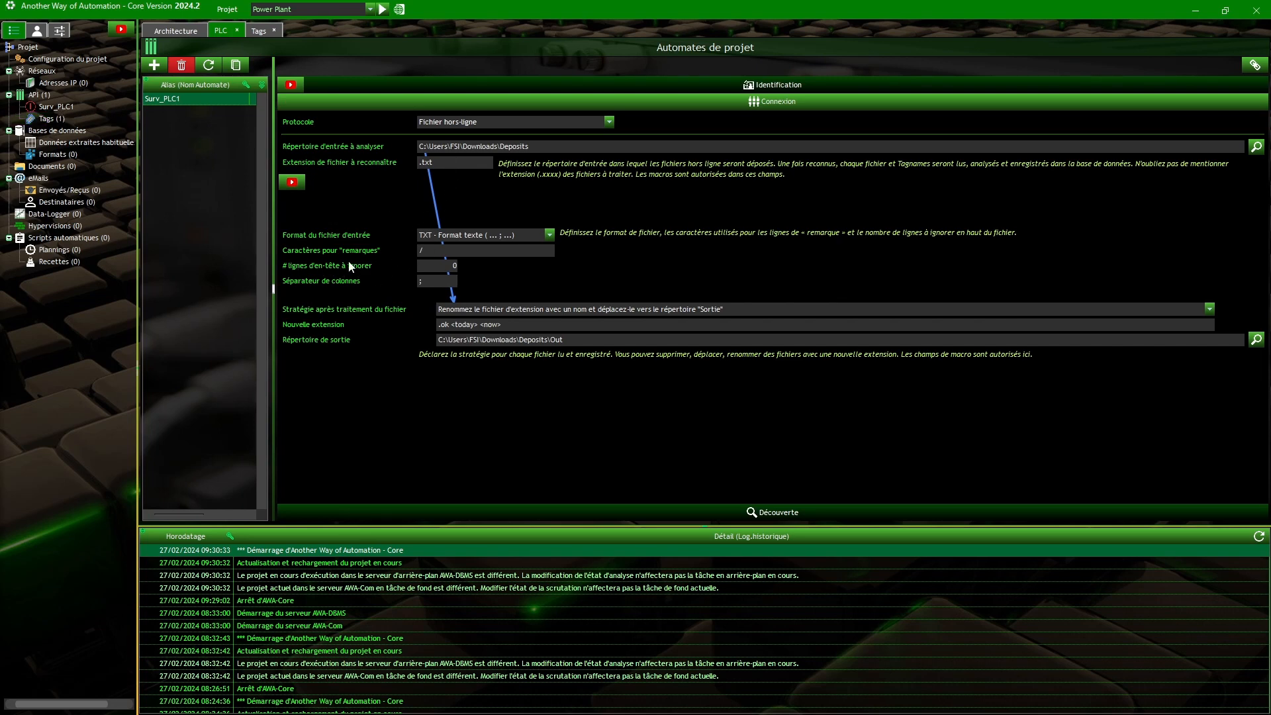
click(440, 264)
text(1)
Refresh the Niveau tag's extraction preview and examine the extracted values against the input file.
click(260, 28)
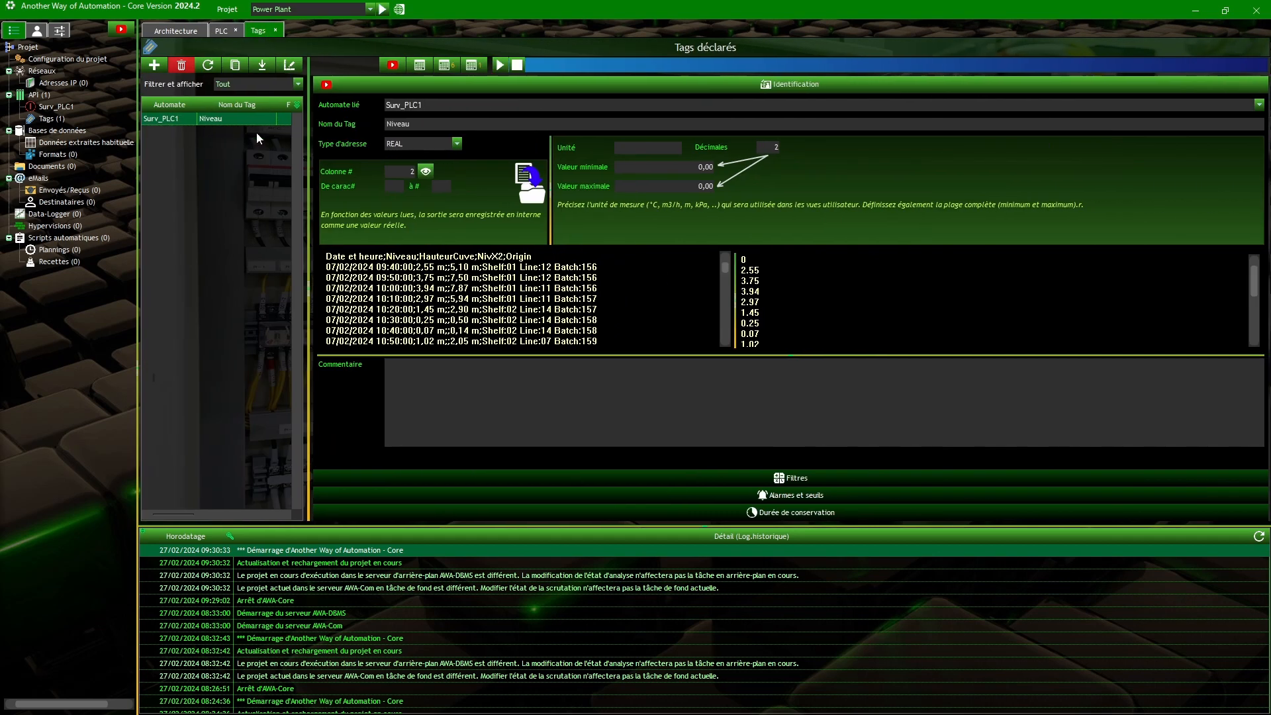
click(425, 171)
mouse_move(744, 264)
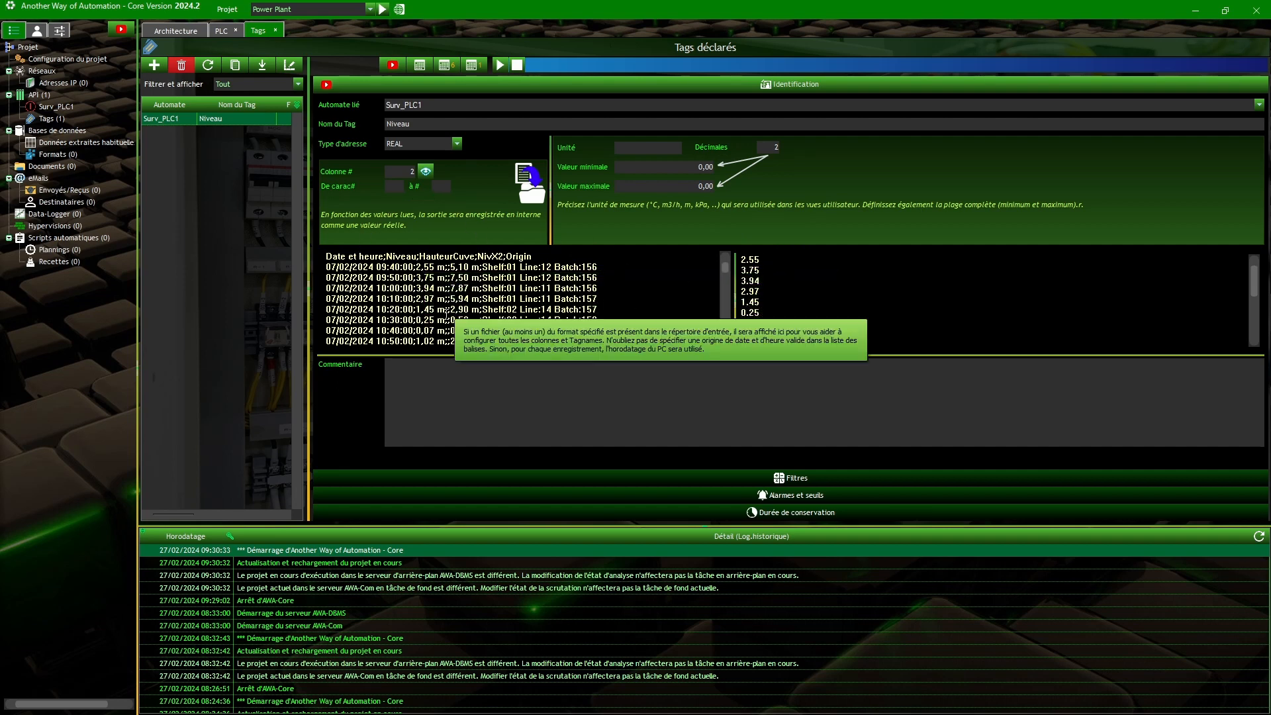
mouse_move(804, 318)
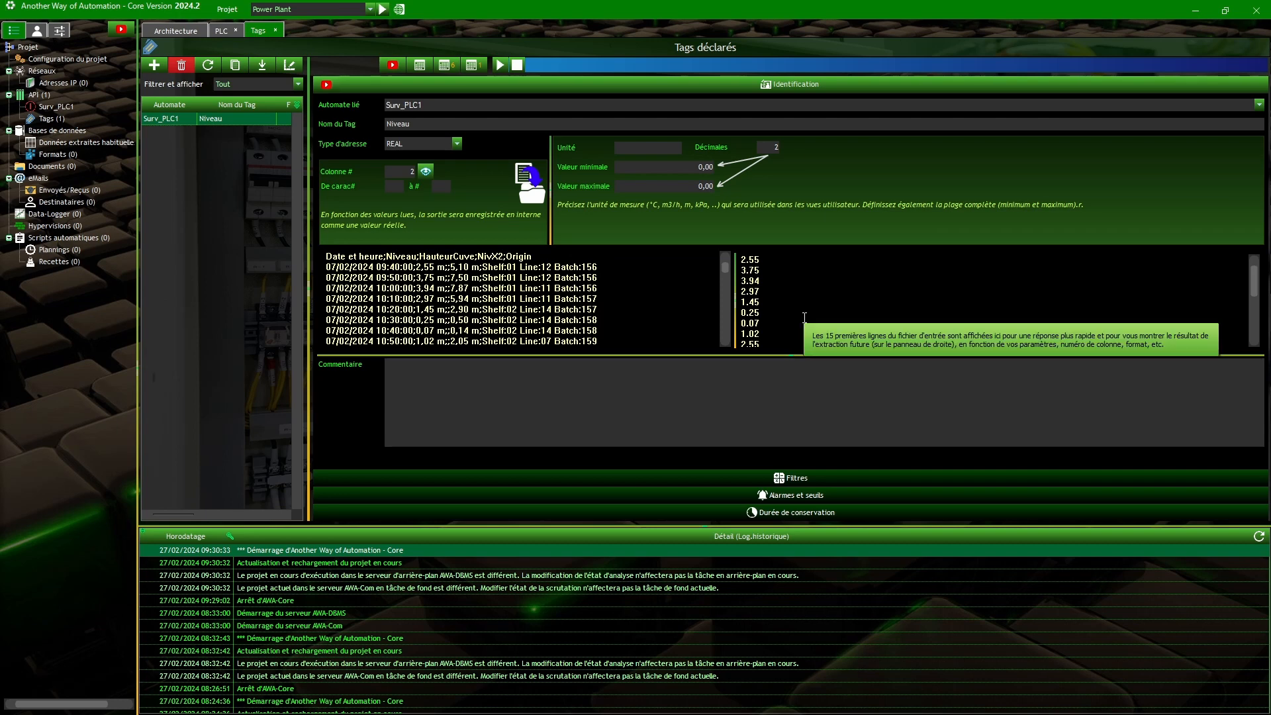
click(779, 295)
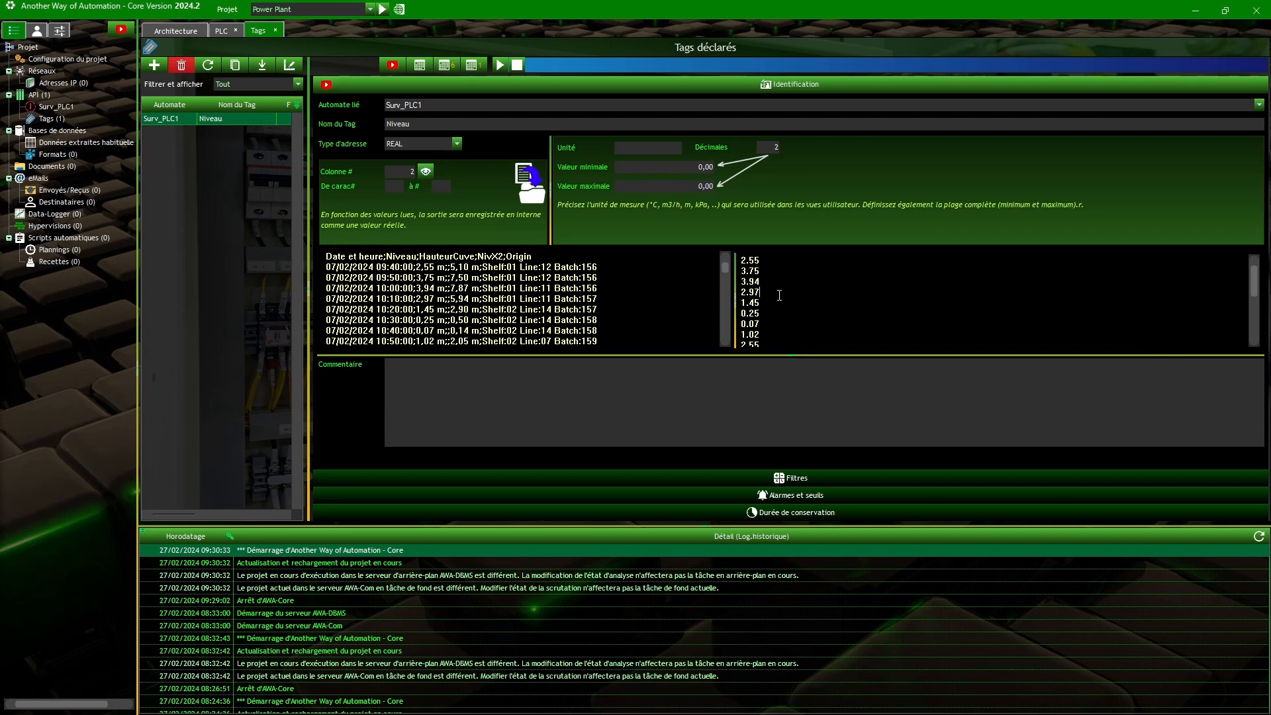
scroll(779, 295, down, 3)
scroll(768, 334, up, 3)
scroll(755, 311, down, 3)
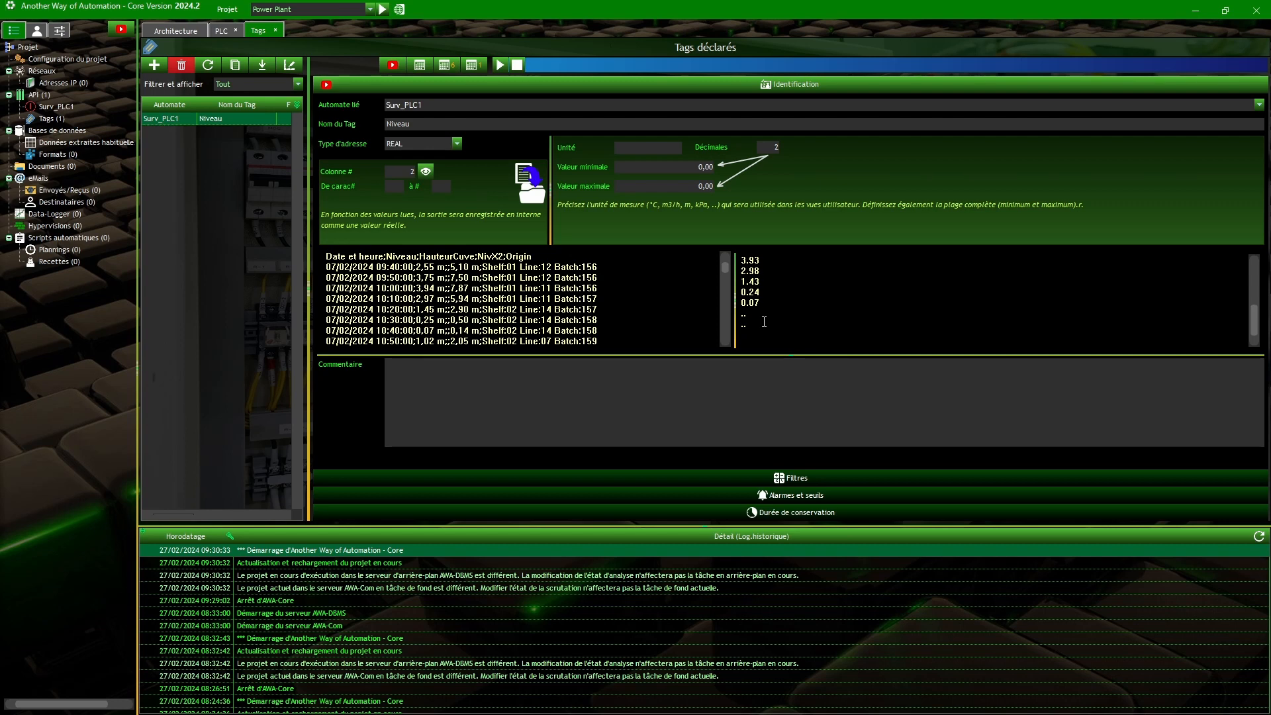
scroll(764, 322, up, 3)
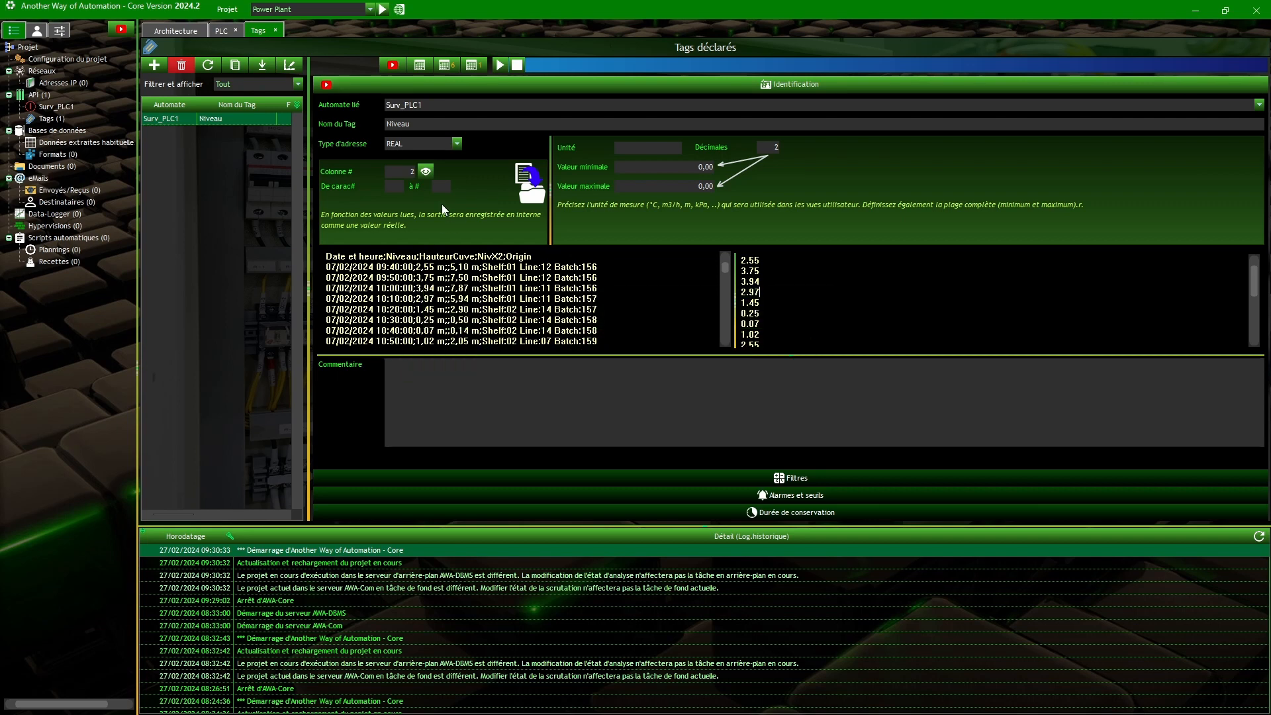
Add a tag named Date with address type STRING and preview its extraction from column 1.
click(154, 64)
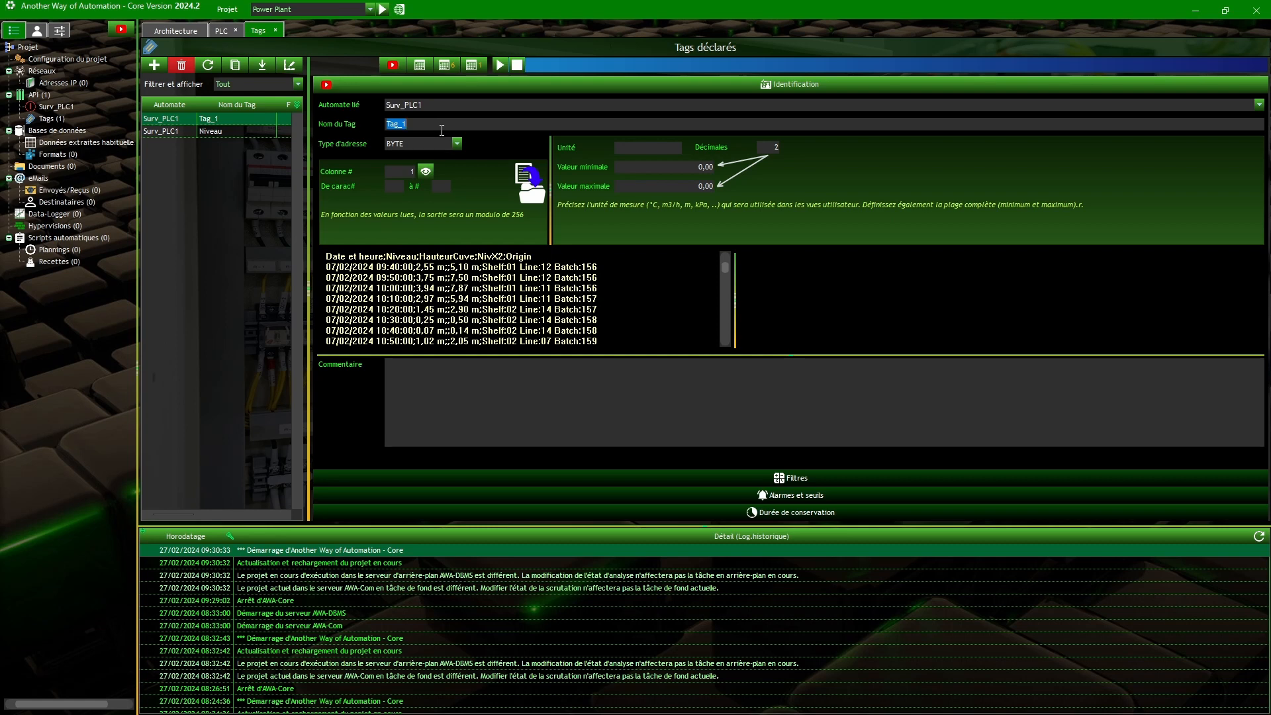
text(Date)
mouse_move(385, 270)
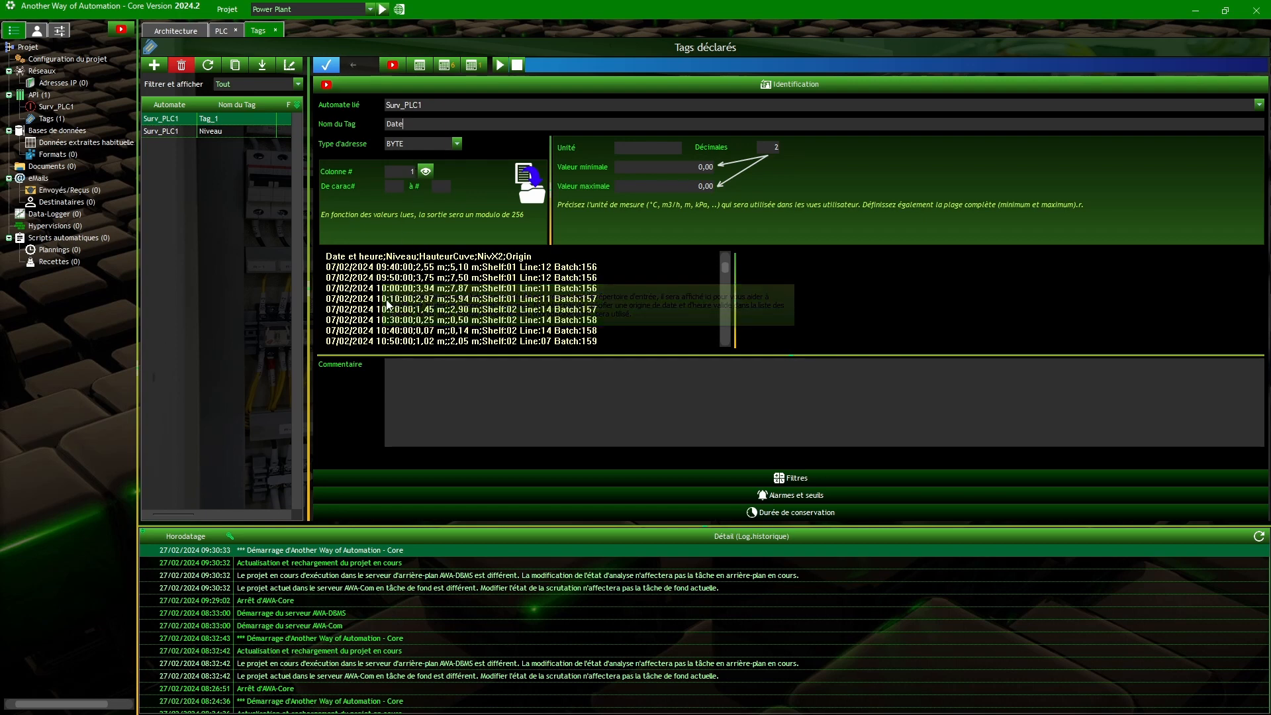
click(456, 144)
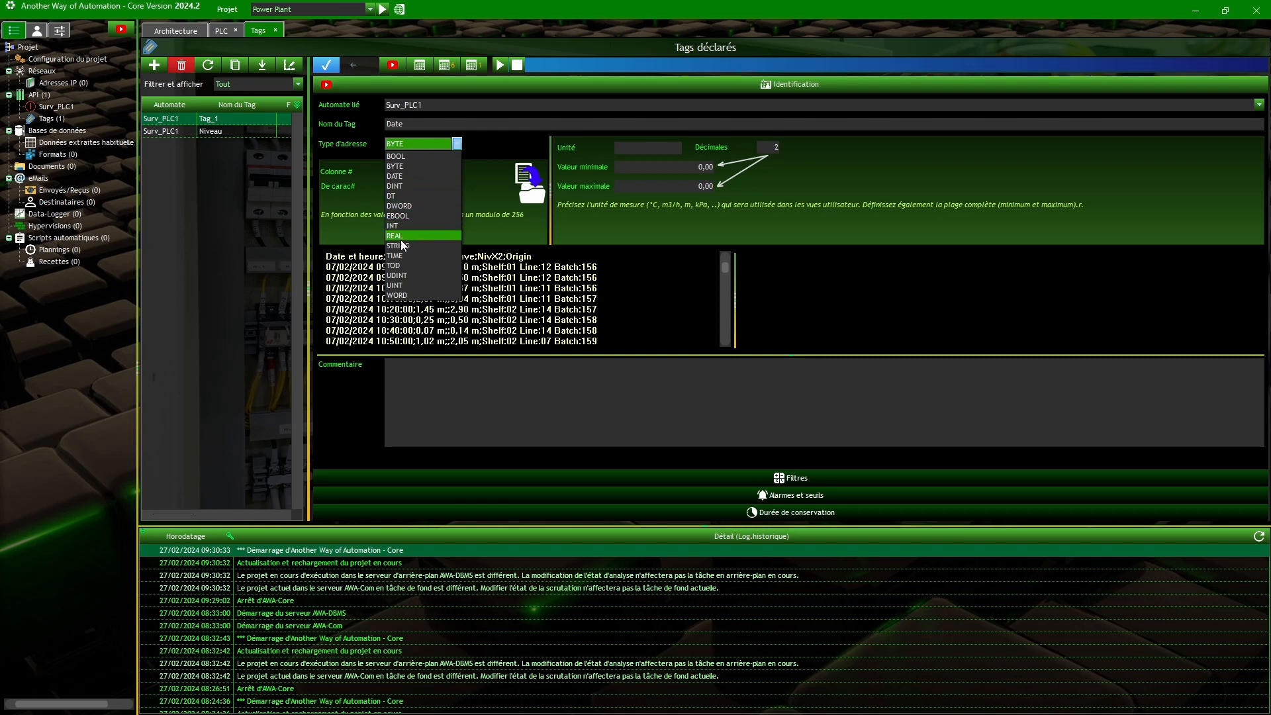
click(427, 244)
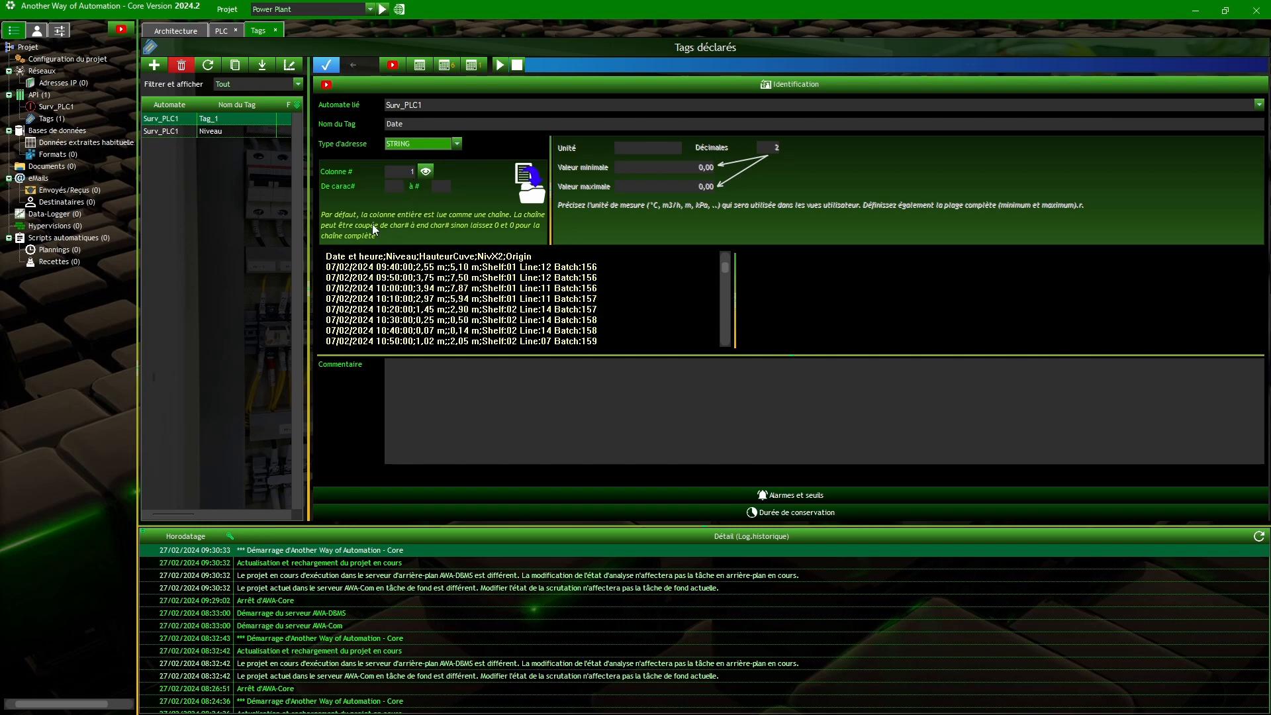
click(425, 172)
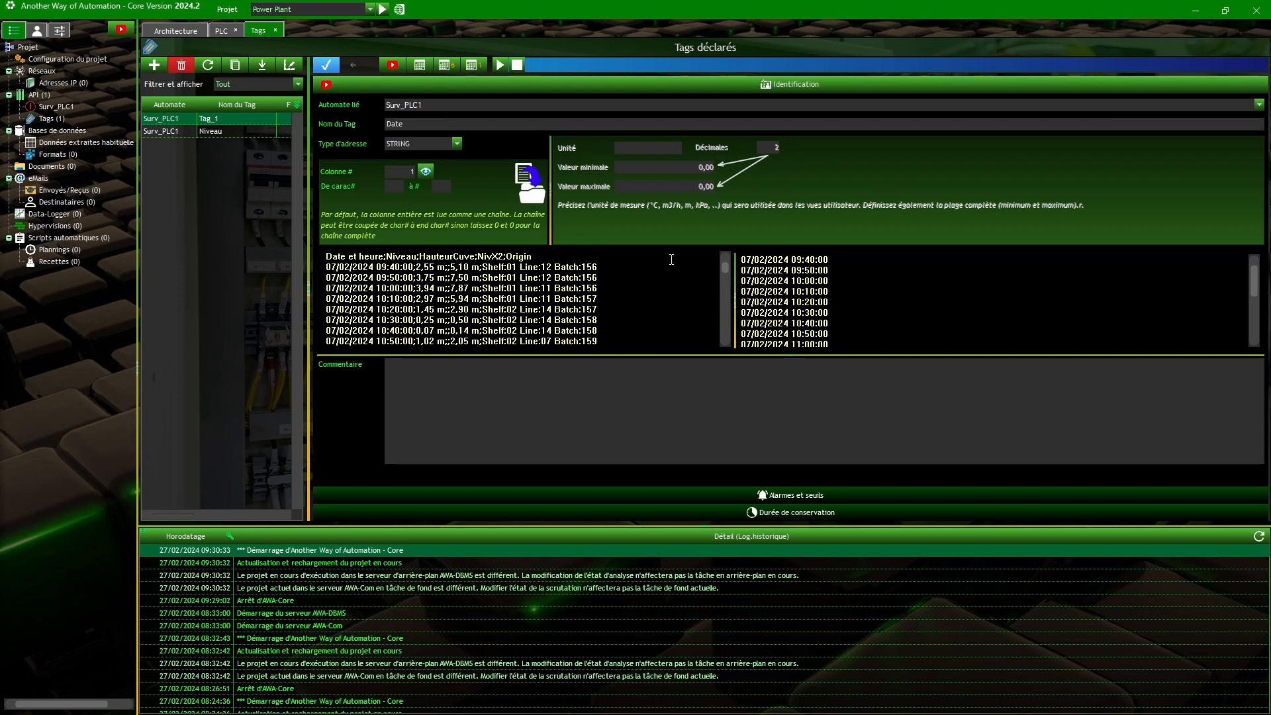
mouse_move(701, 264)
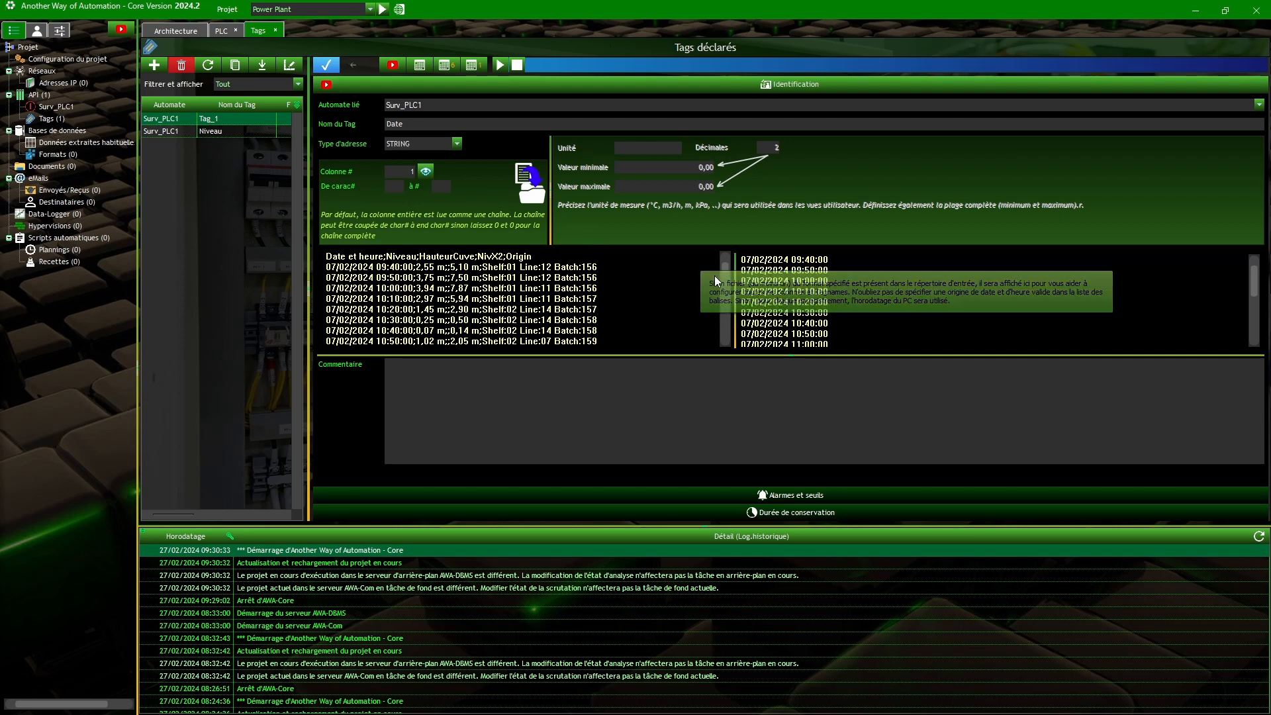
Limit the Date tag's extraction to end at character 10 of the column and preview the result.
mouse_move(764, 292)
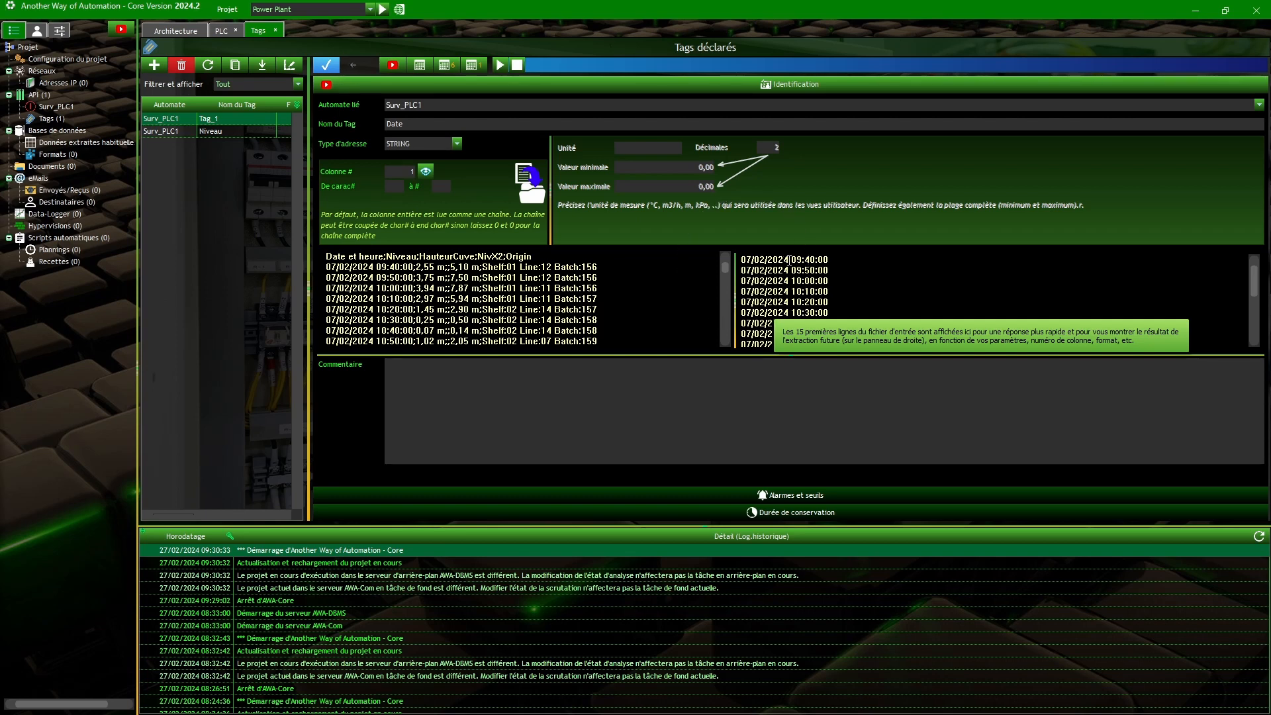
drag(789, 259, 732, 262)
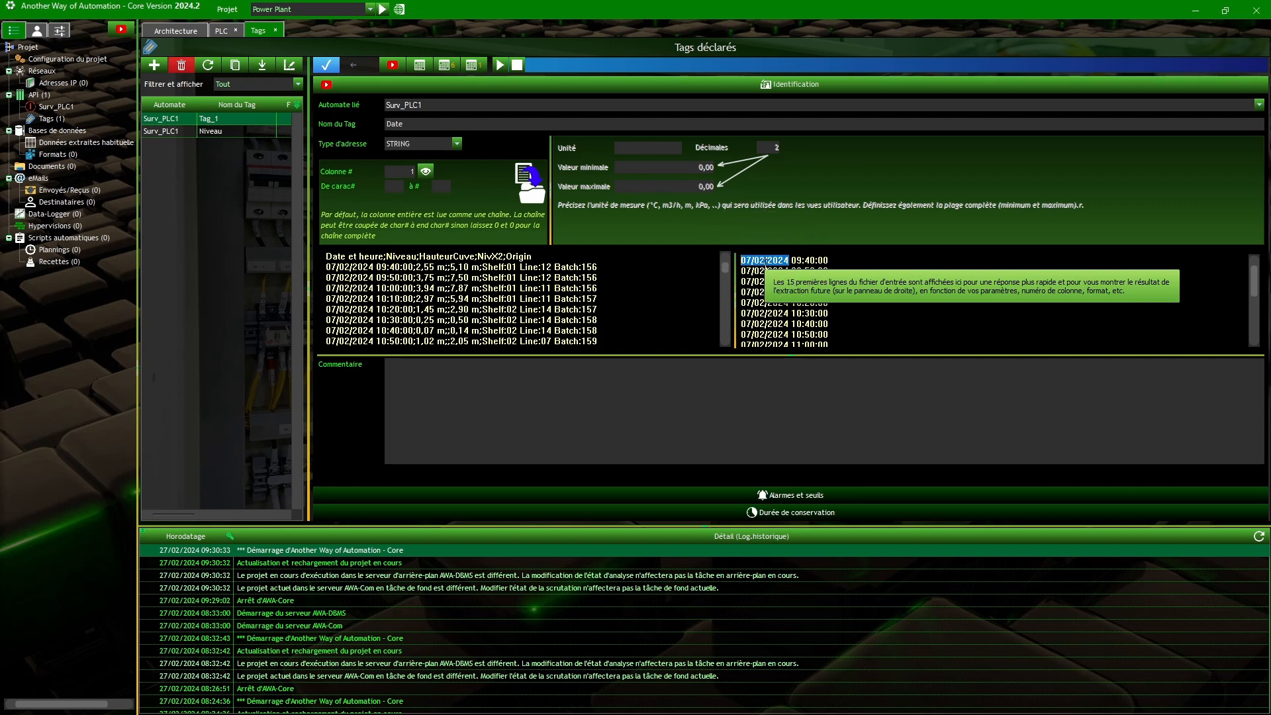
click(761, 277)
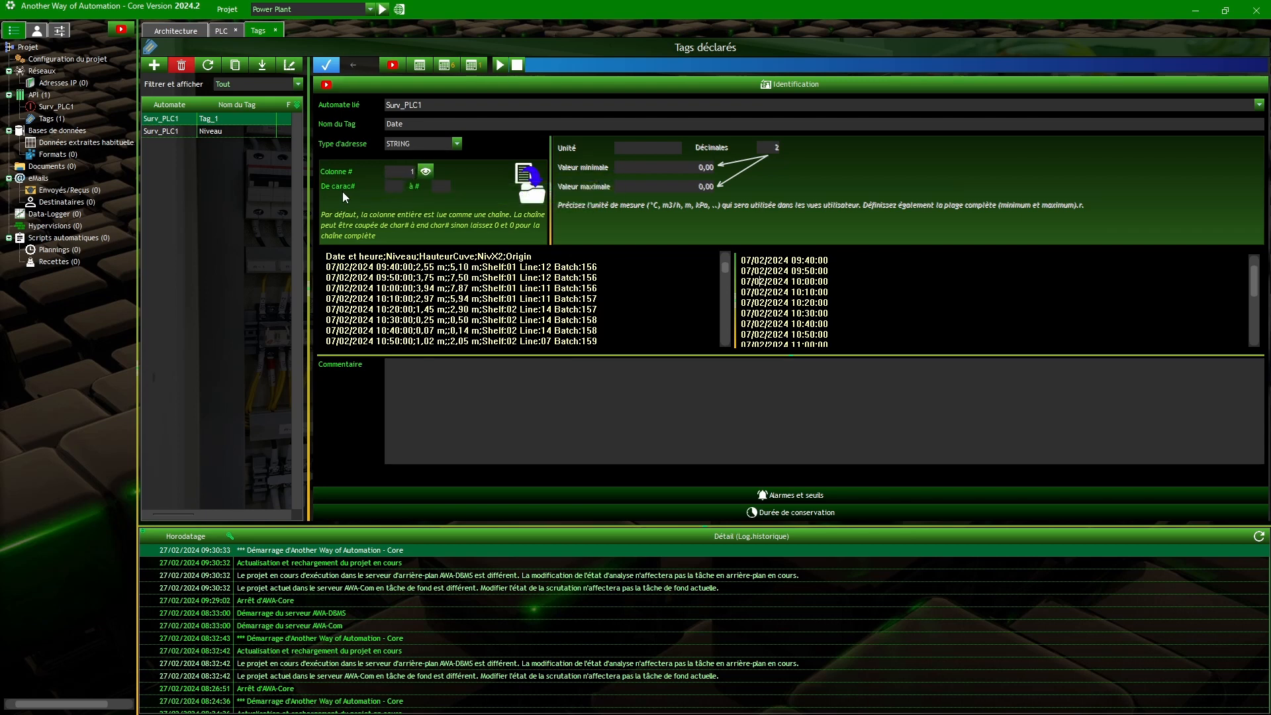
click(400, 189)
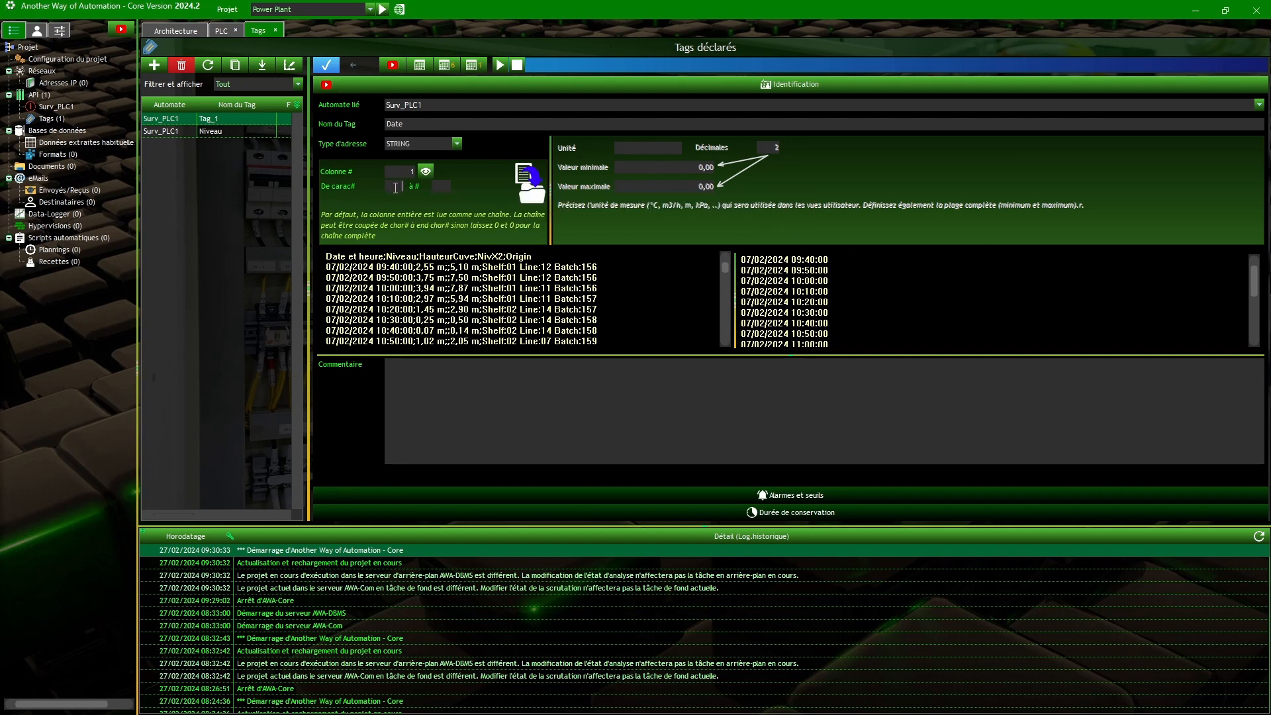
click(443, 189)
text(10)
click(428, 173)
mouse_move(779, 260)
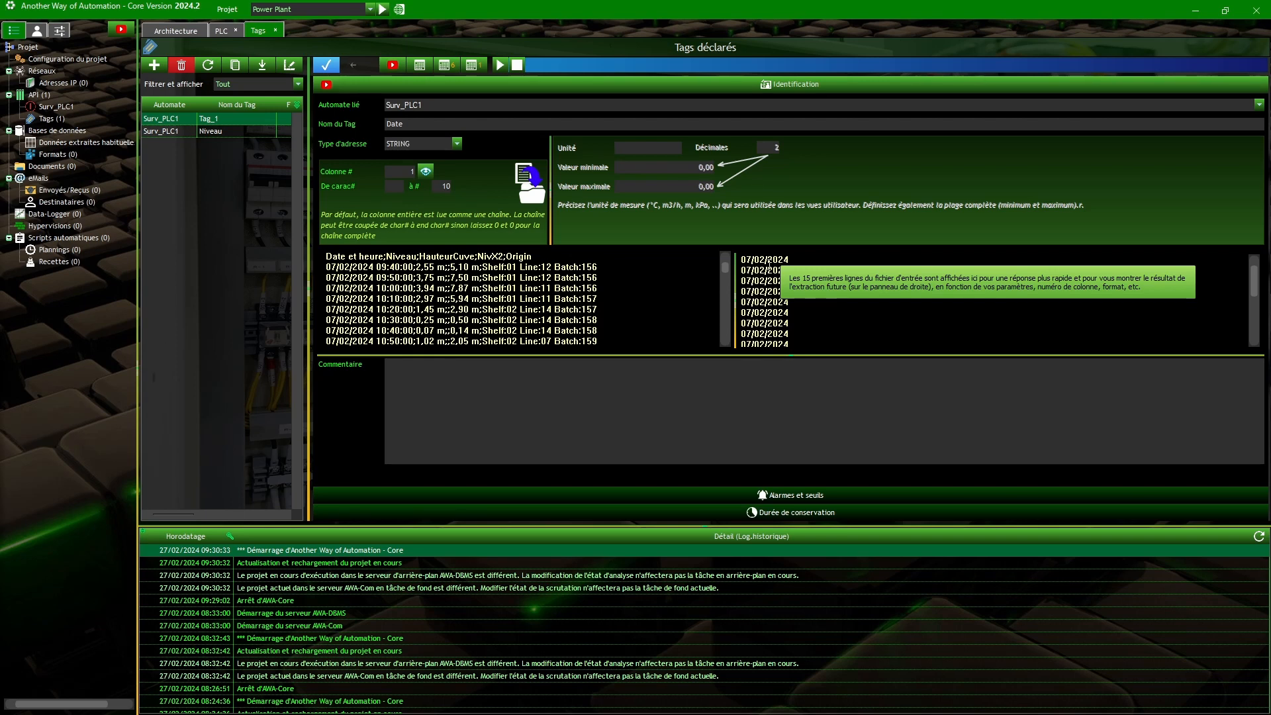
Set the Date tag's address type to DATE with format DD/MM/YYYY, preview the extraction, and save the tag.
click(398, 145)
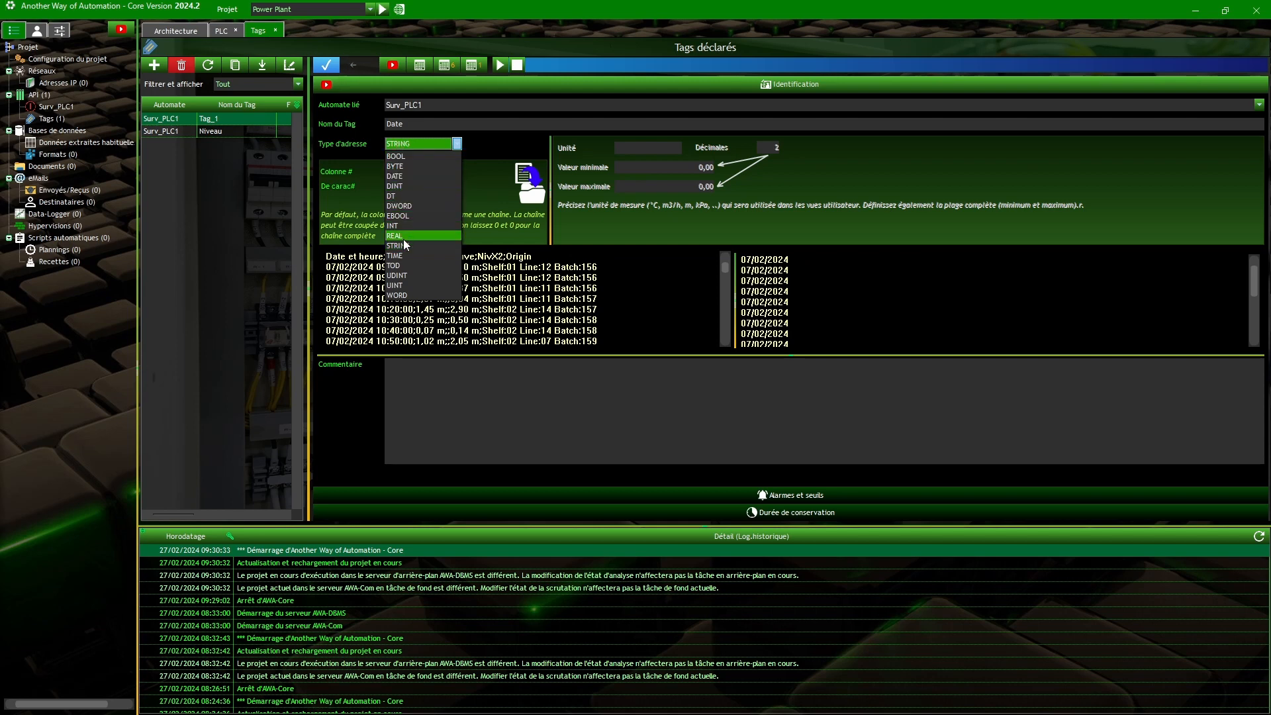
click(395, 176)
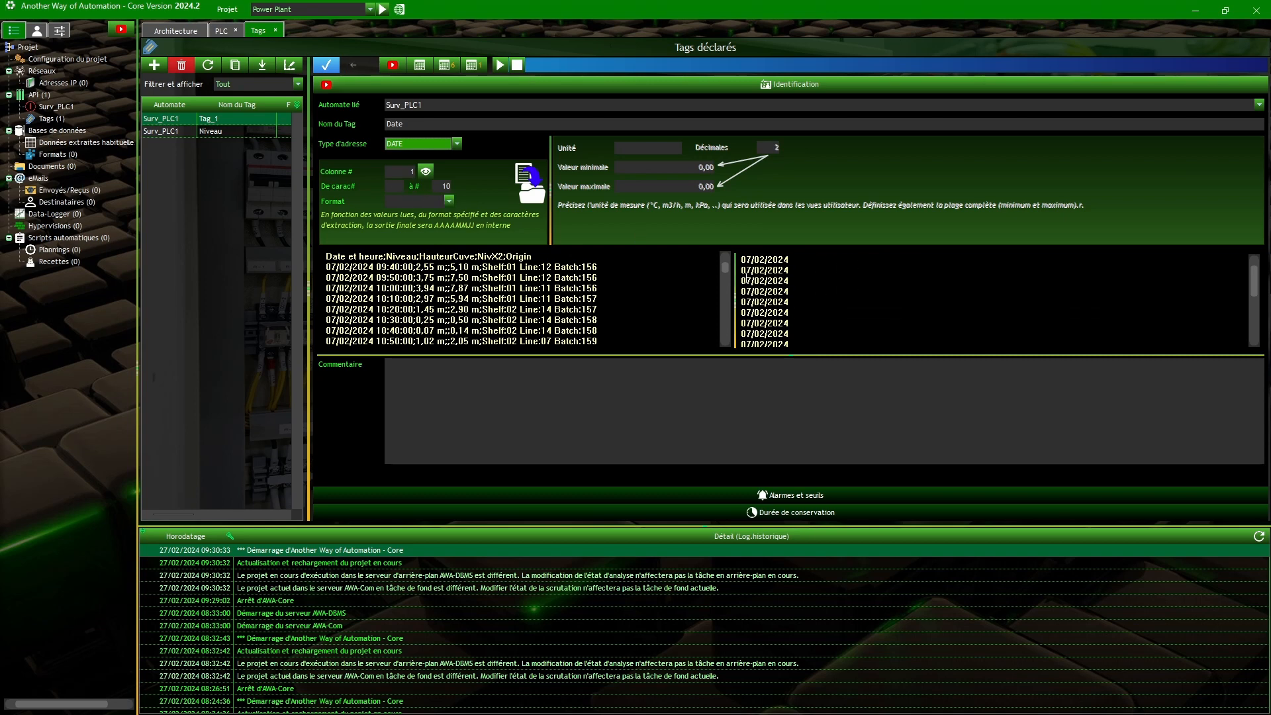
mouse_move(748, 278)
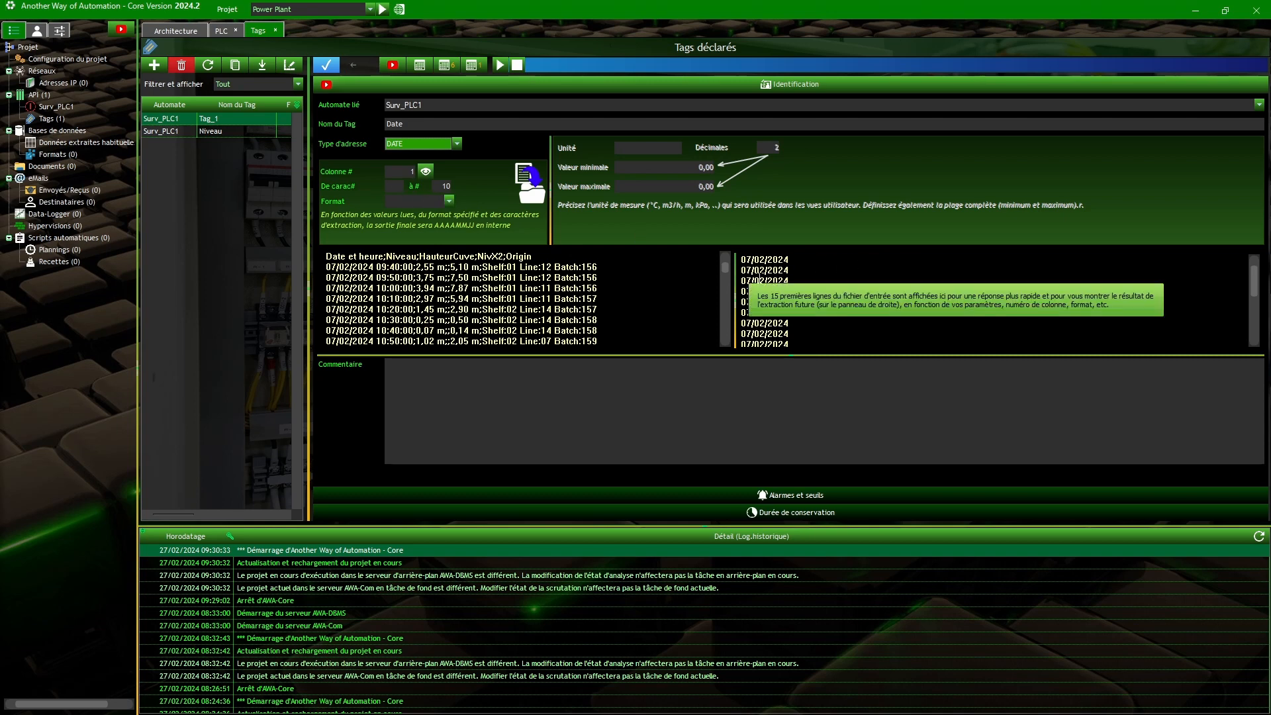
click(448, 200)
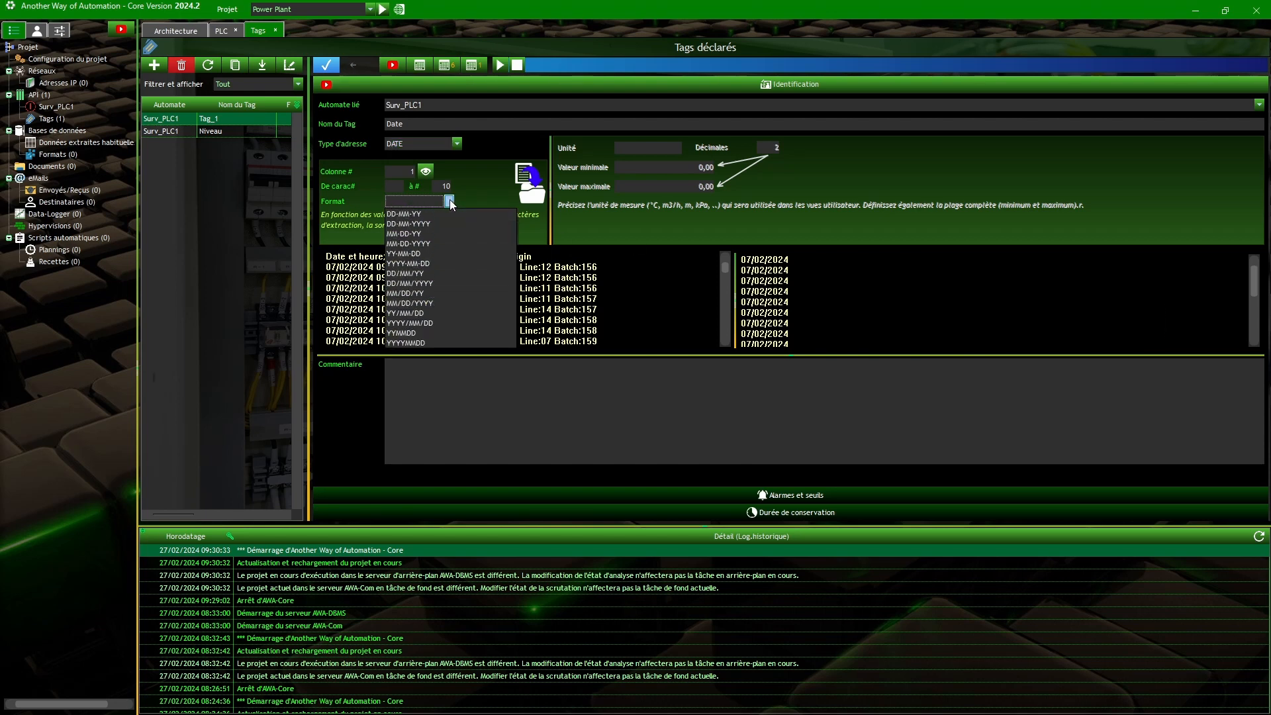
click(423, 284)
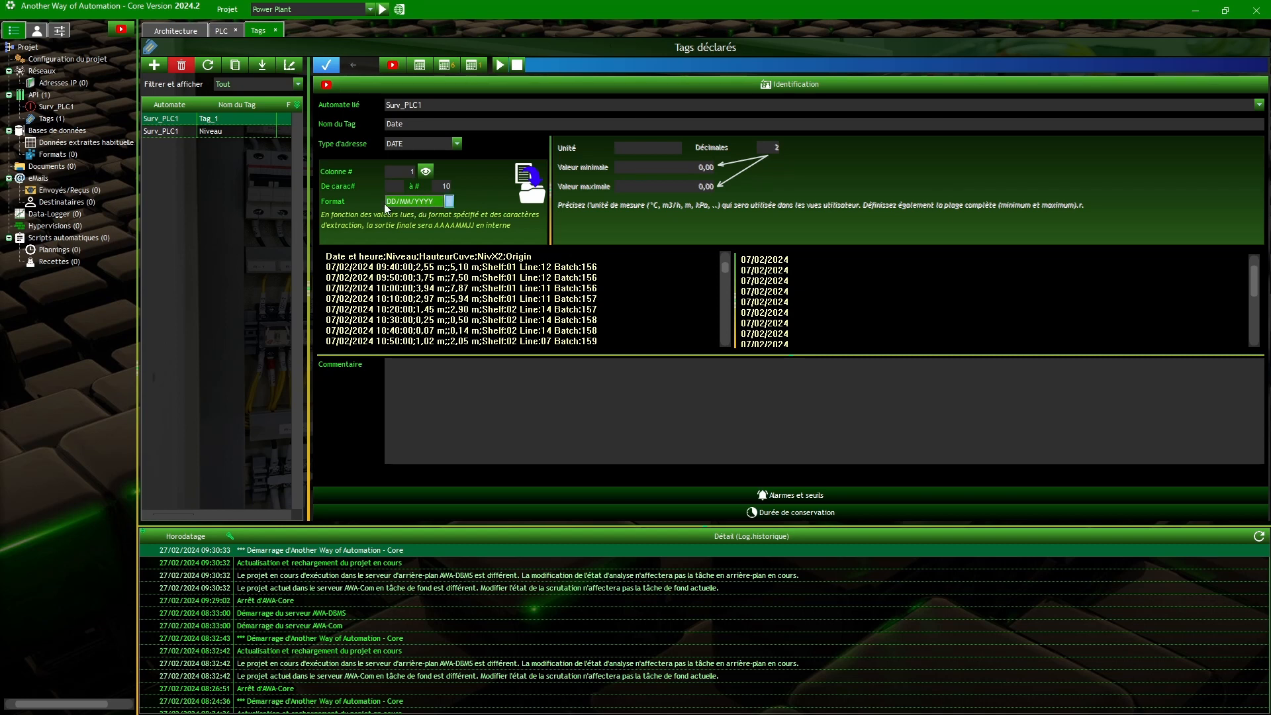
click(426, 173)
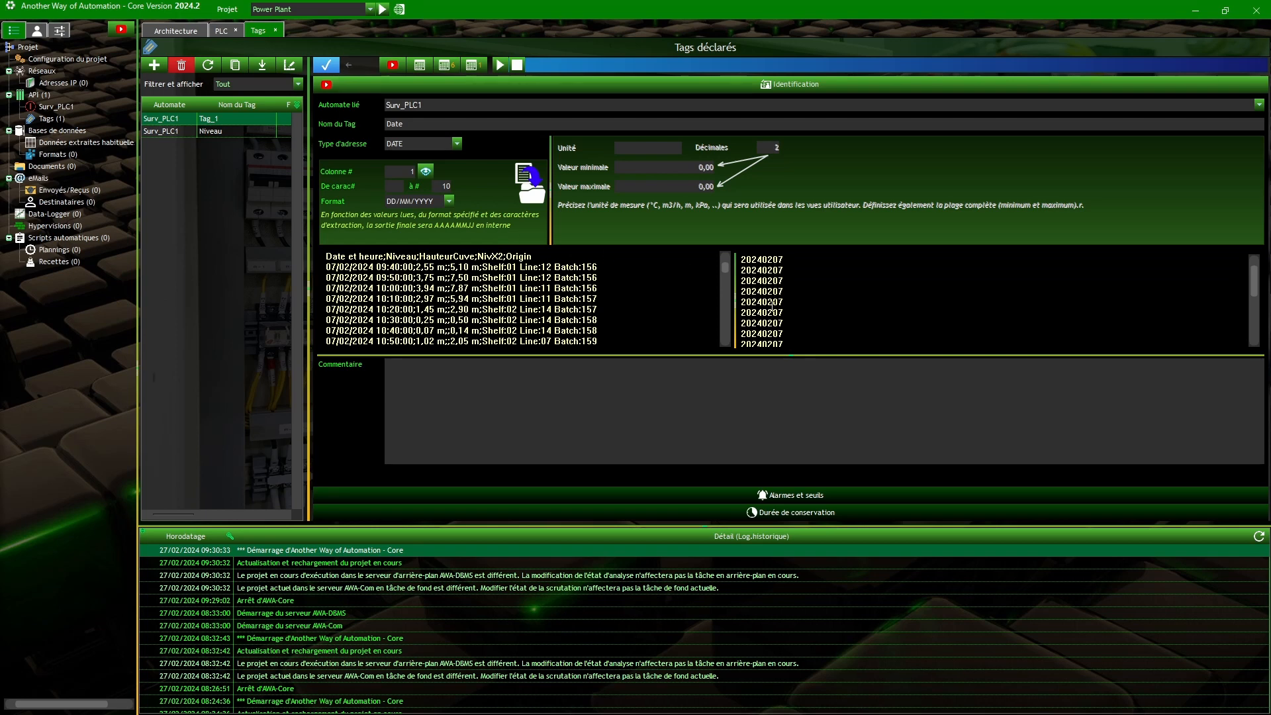
click(330, 64)
Add a tag named Heure with address type STRING and preview its extraction from column 1.
click(153, 64)
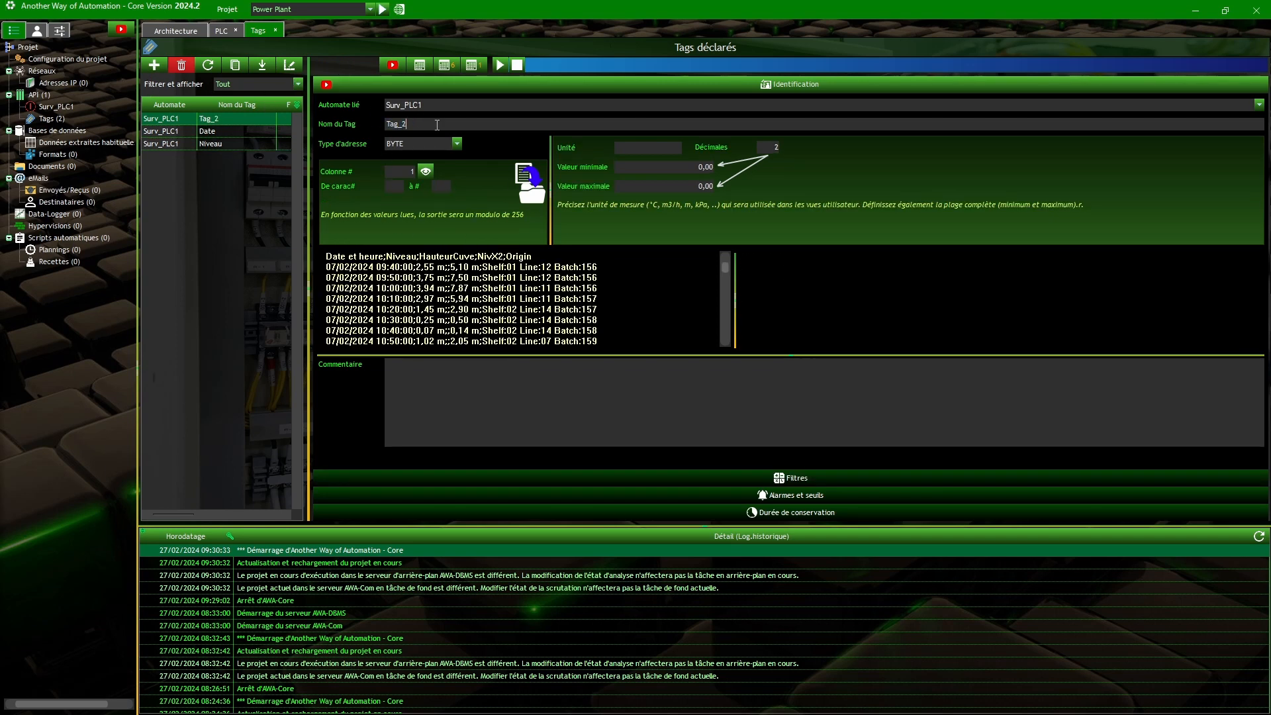
text(Heure)
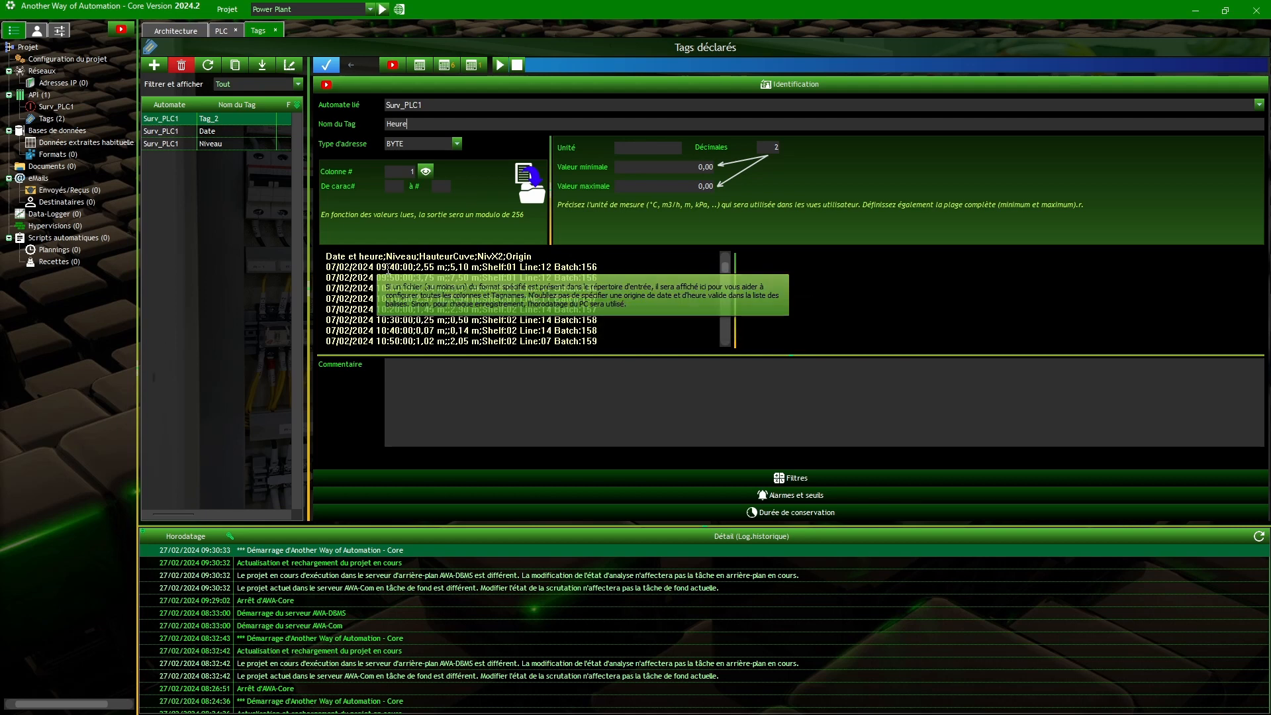
click(414, 145)
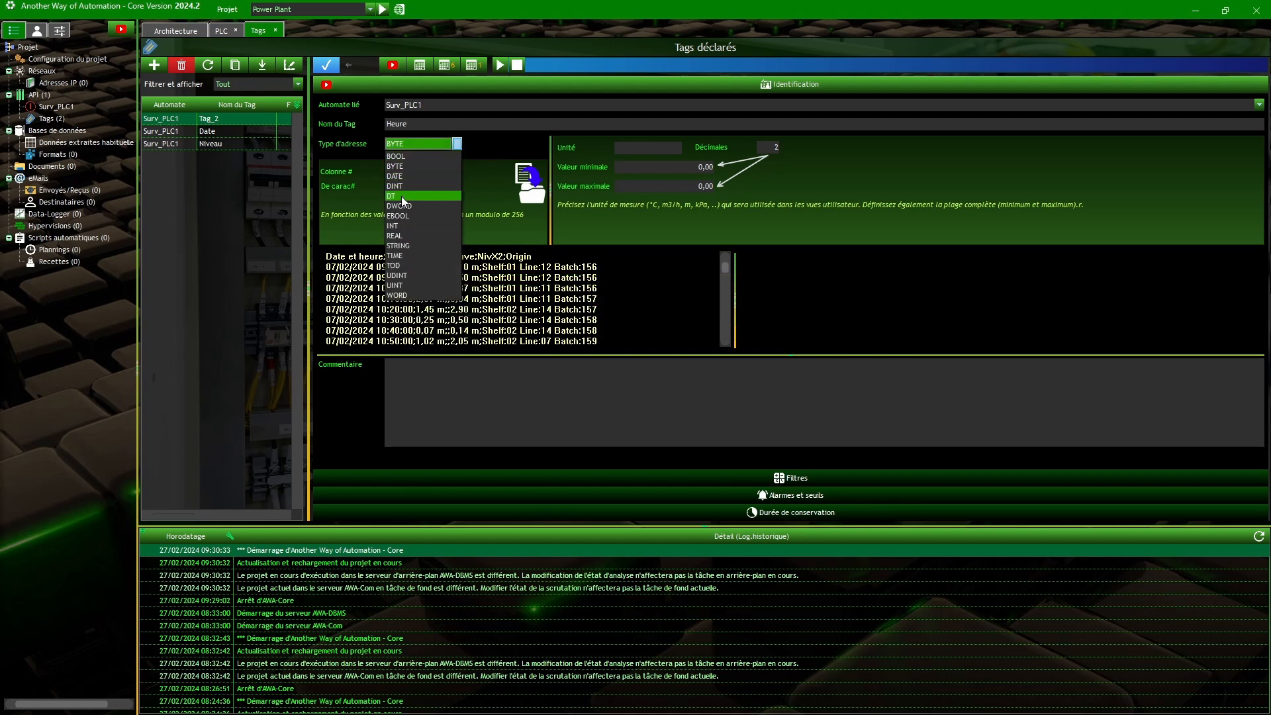
click(397, 245)
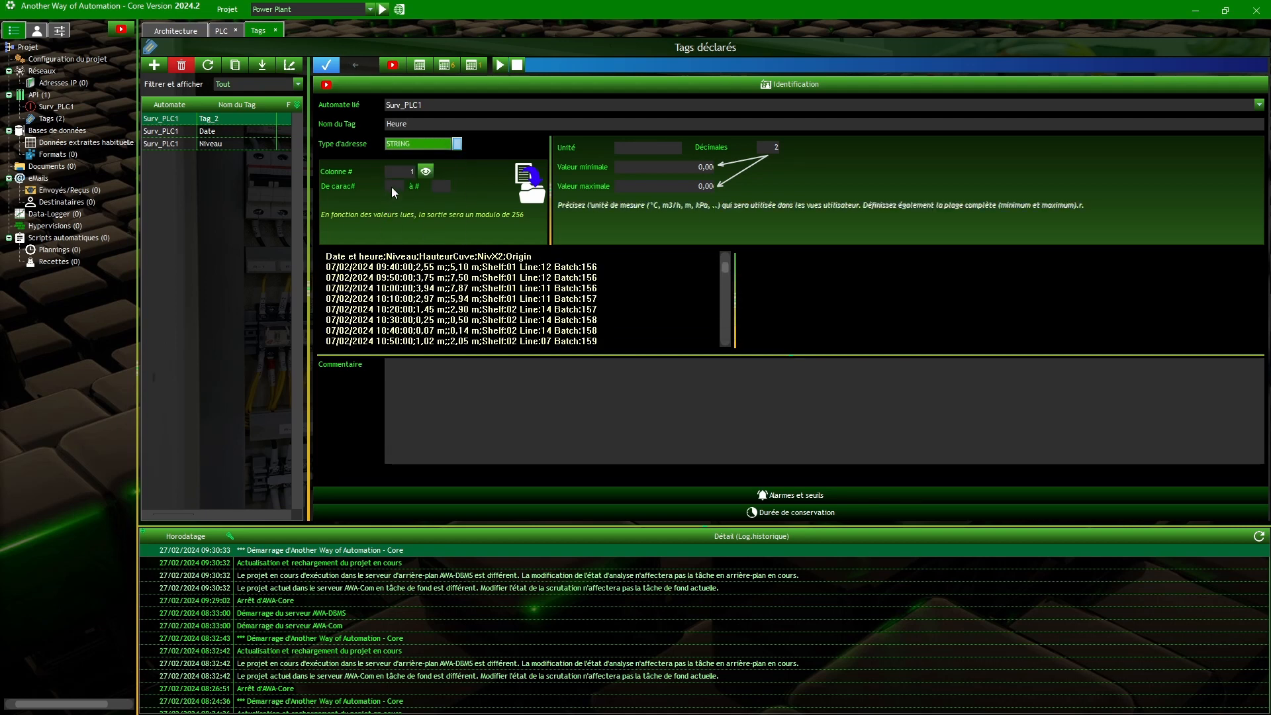
click(425, 171)
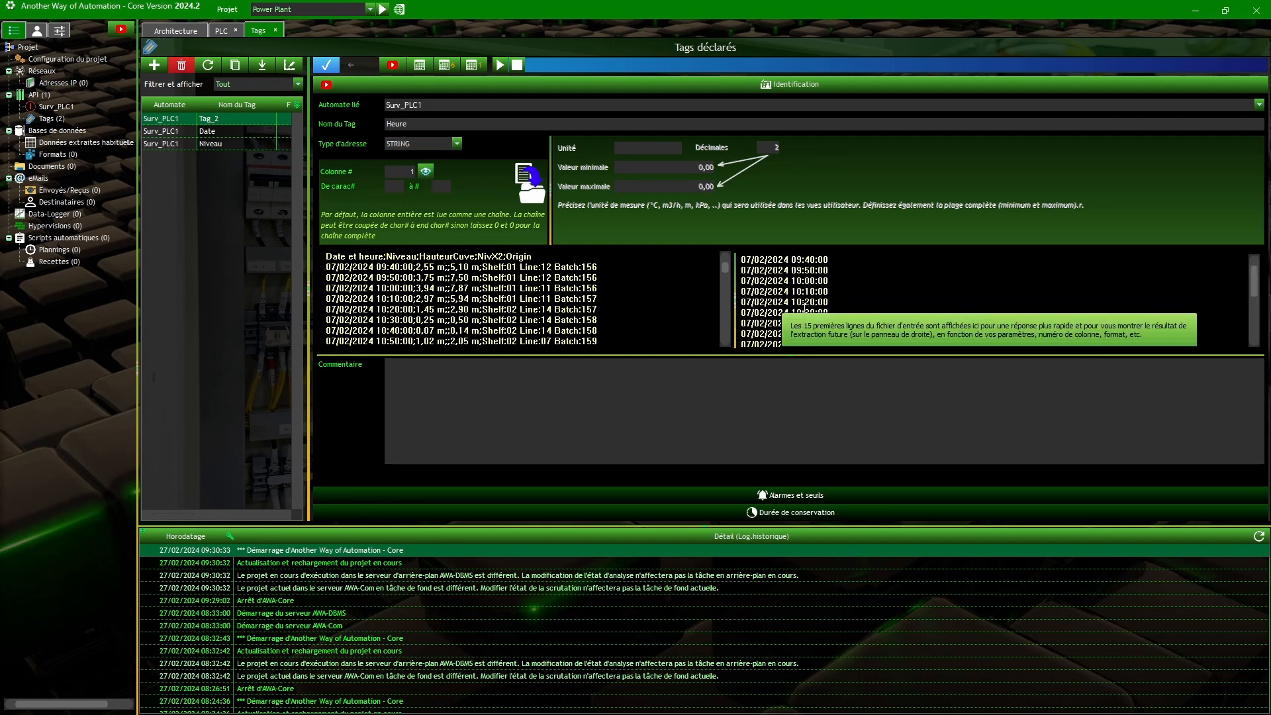
click(795, 259)
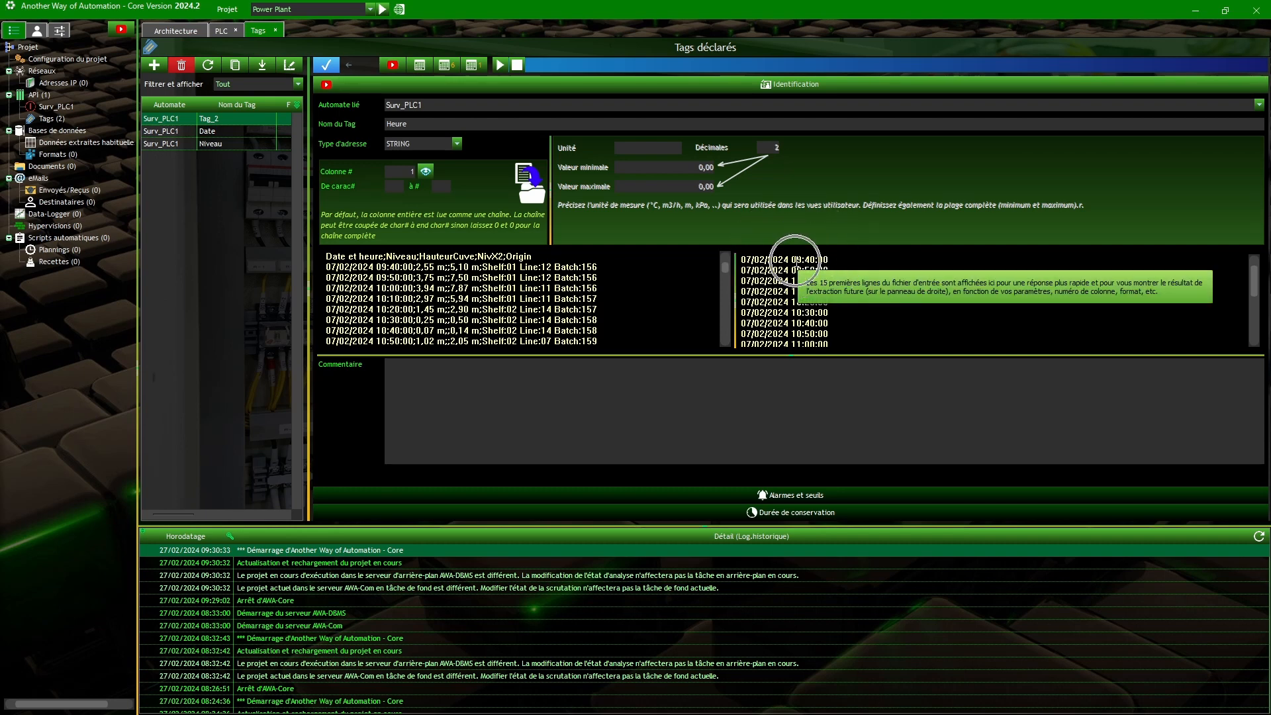
Try starting the Heure tag's extraction at character 12 and preview the result.
click(396, 188)
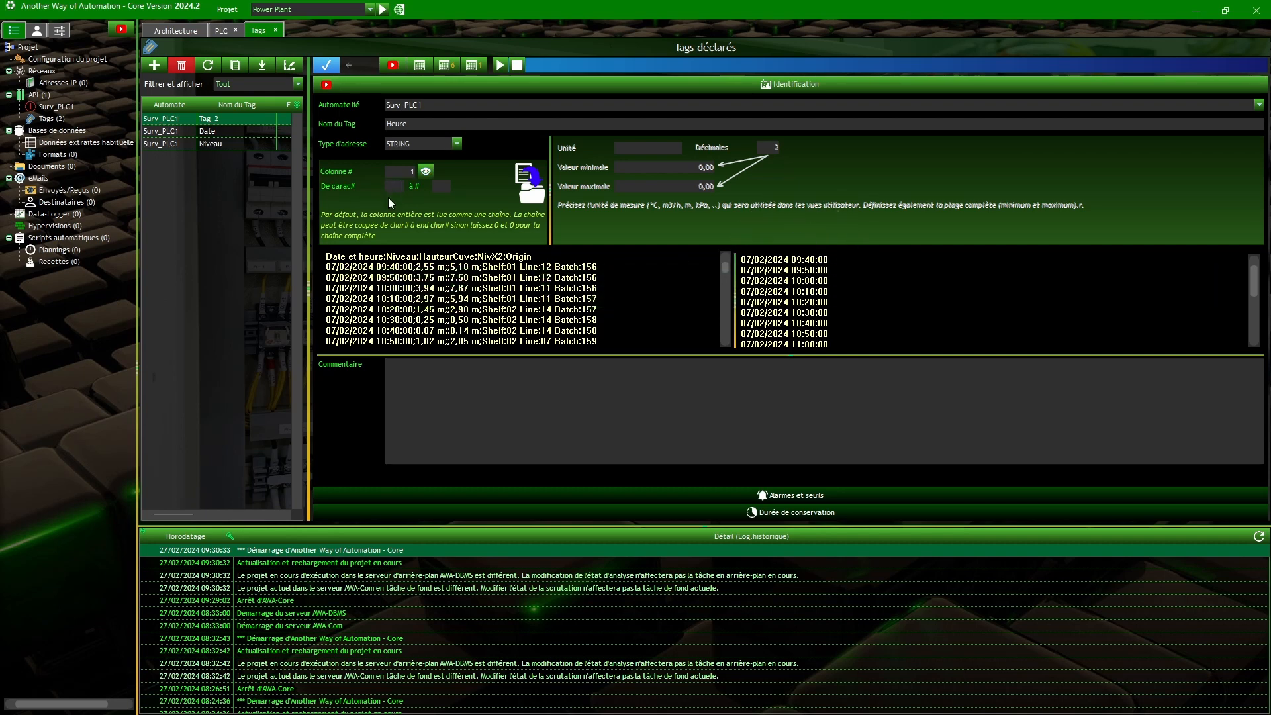
text(12)
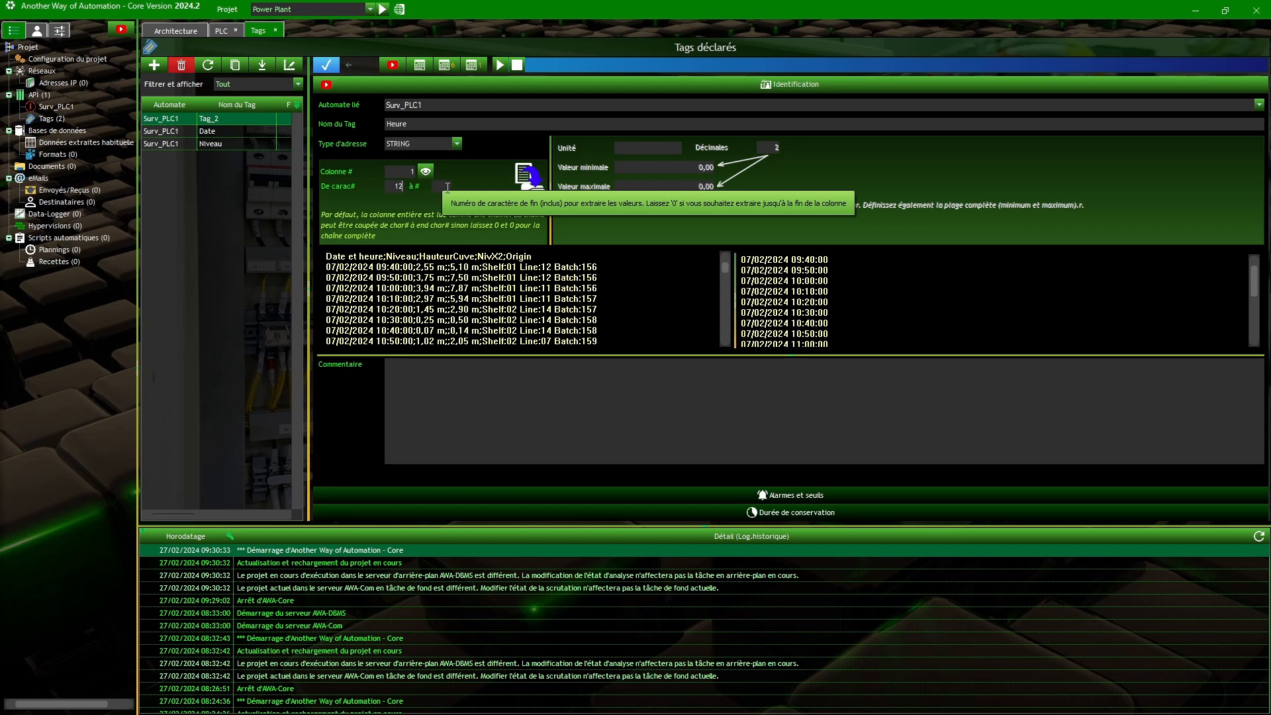
click(426, 172)
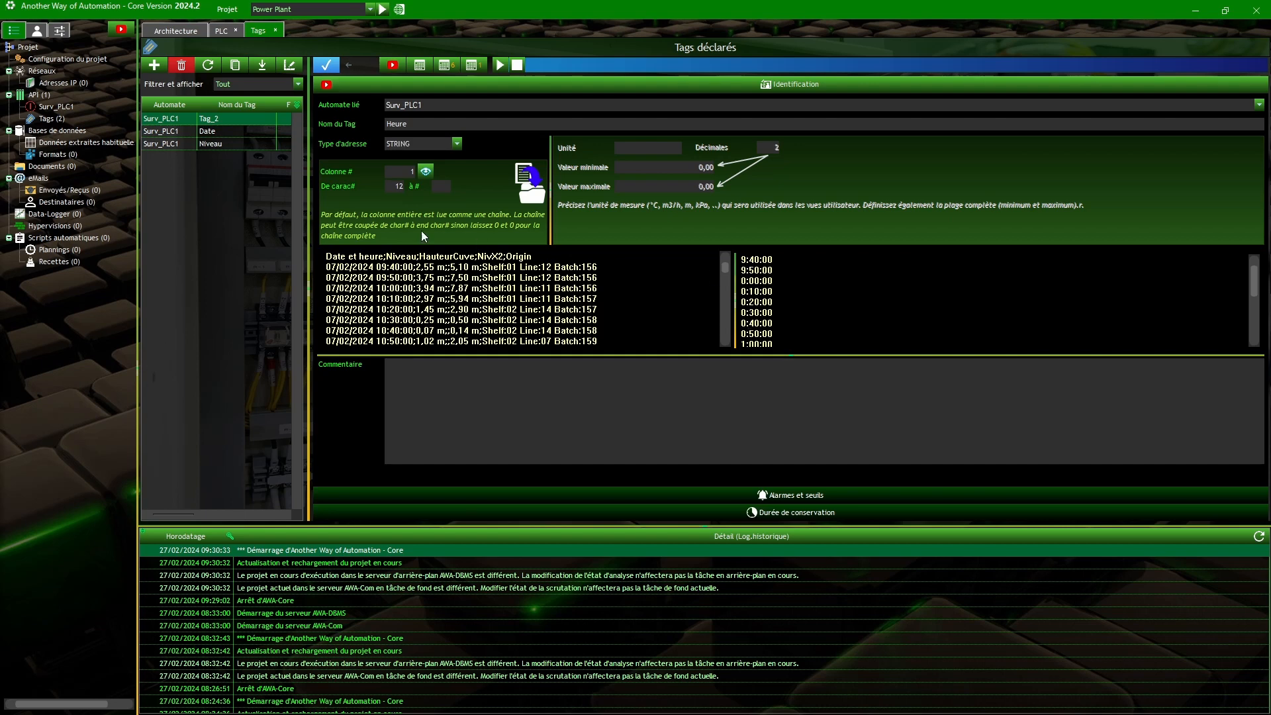
Set the Heure tag's extraction to start at character 11 and preview the extracted times.
double_click(391, 187)
text(11)
click(425, 171)
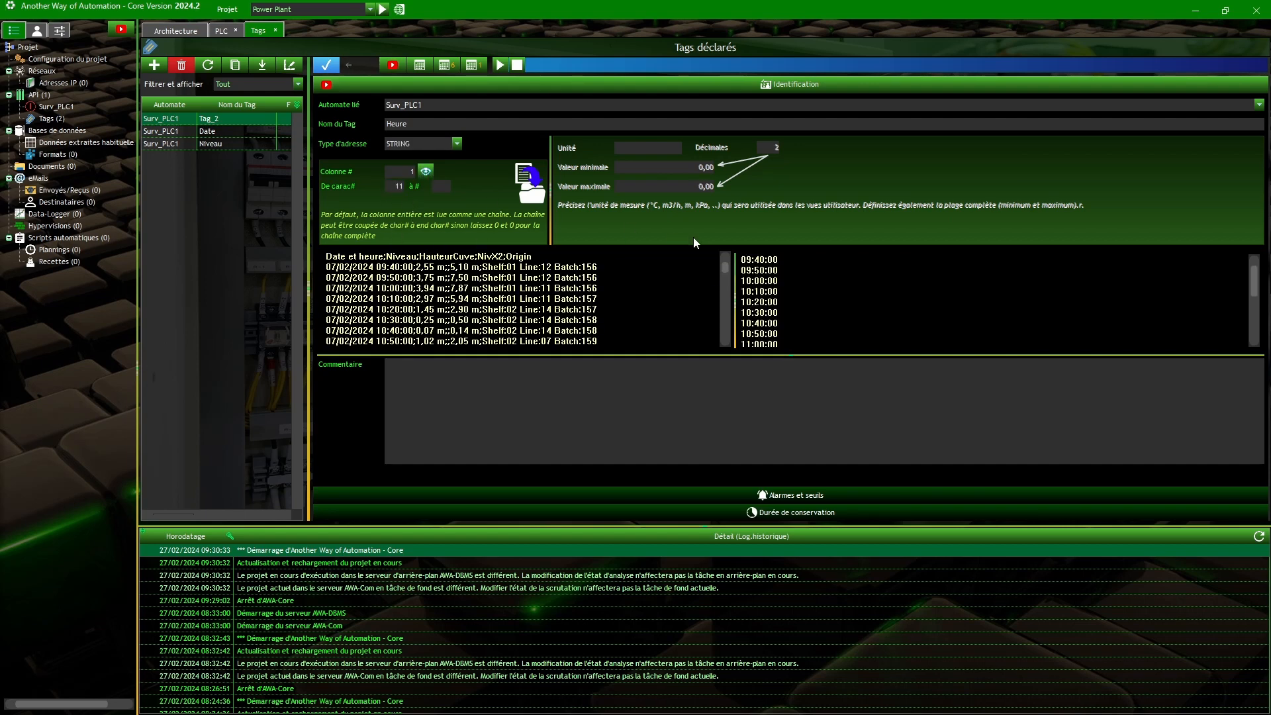
mouse_move(760, 259)
Set the Heure tag's address type to TIME with format HH:MM:SS, save the tag, and preview its extraction.
click(458, 146)
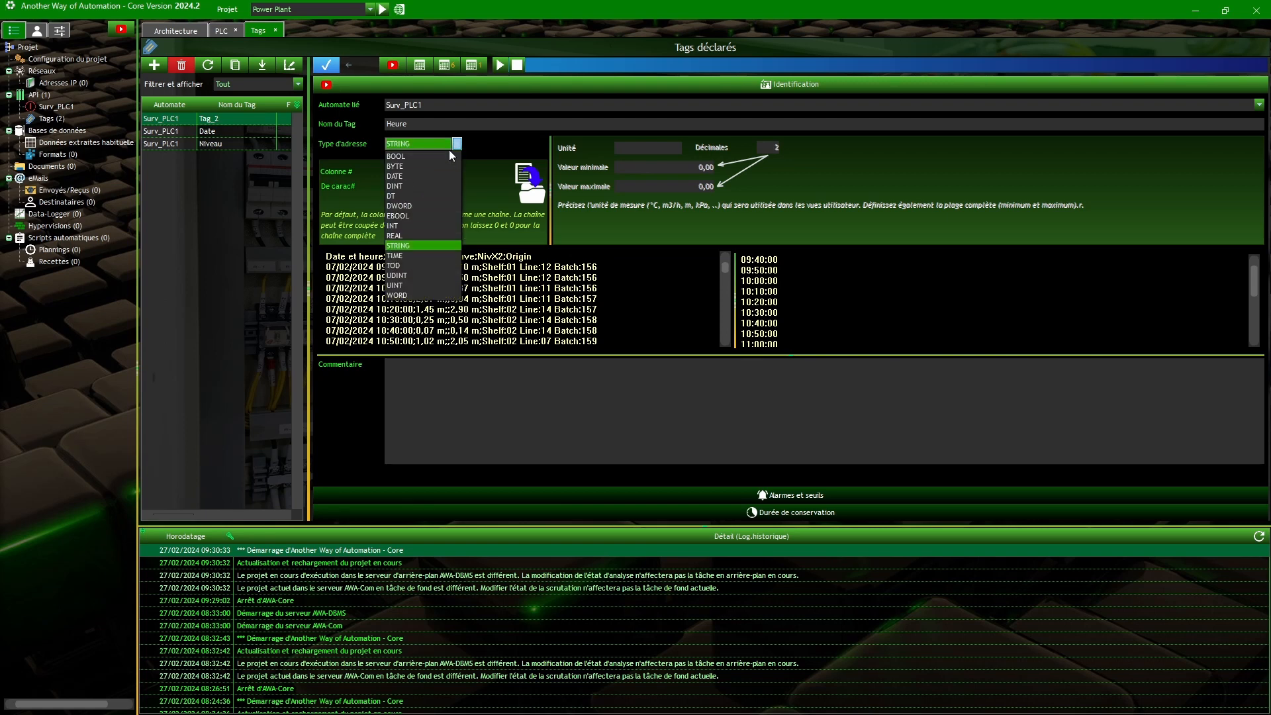
click(409, 257)
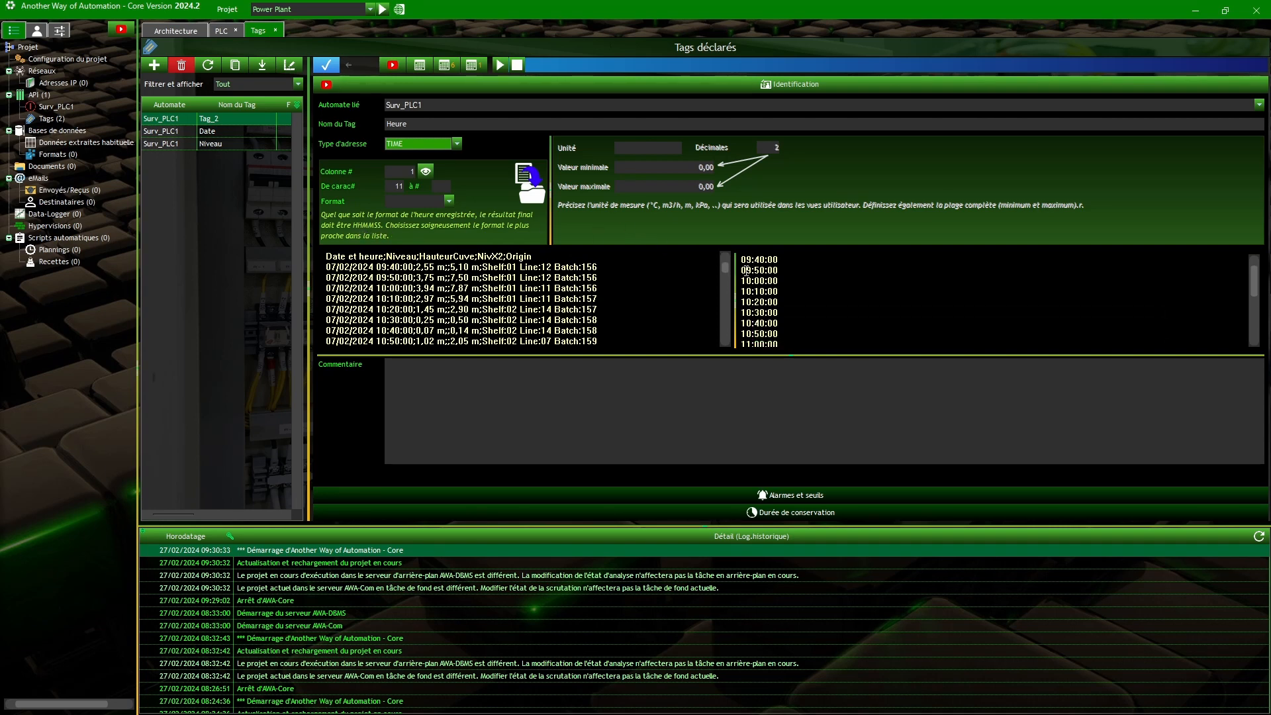
click(449, 200)
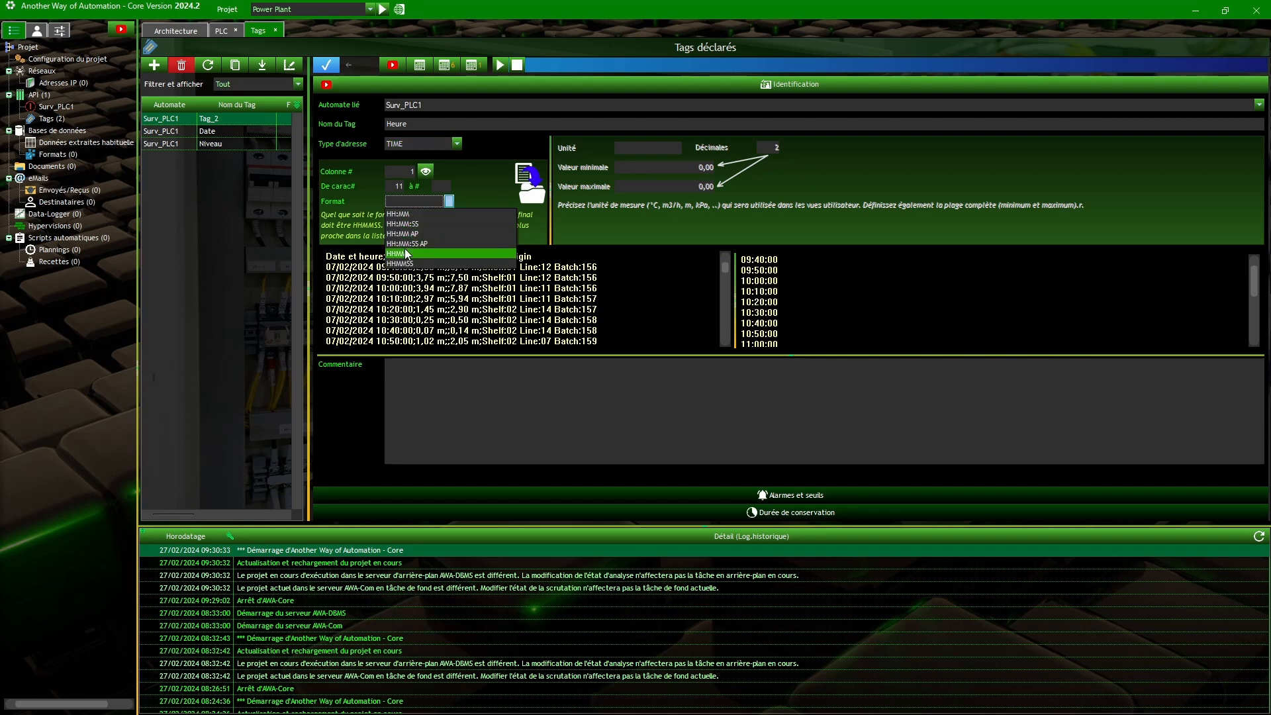
click(401, 225)
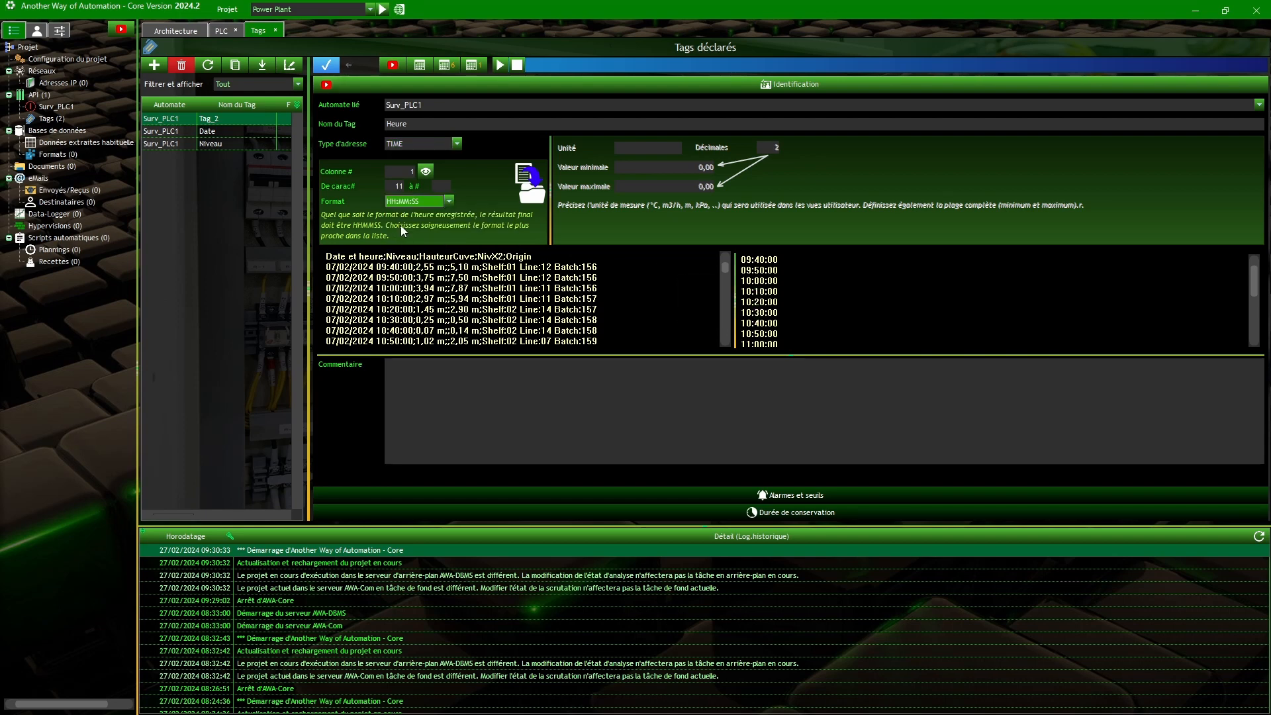
click(331, 66)
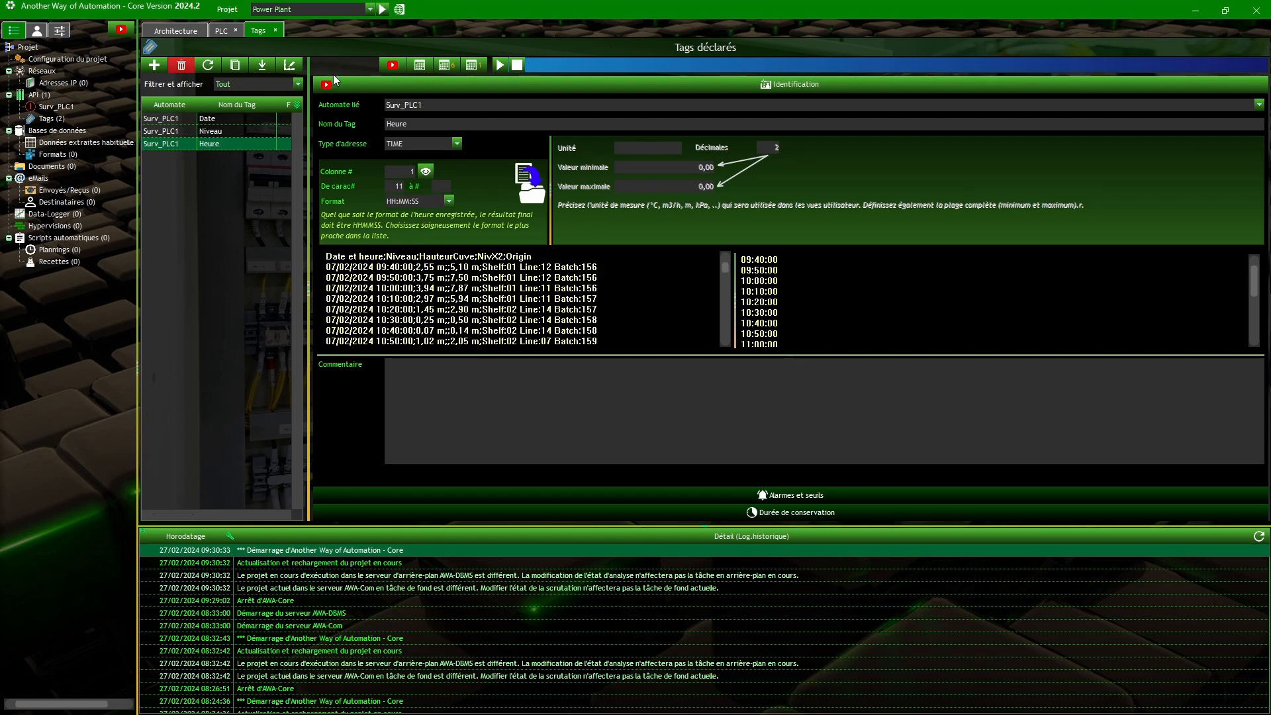
click(427, 173)
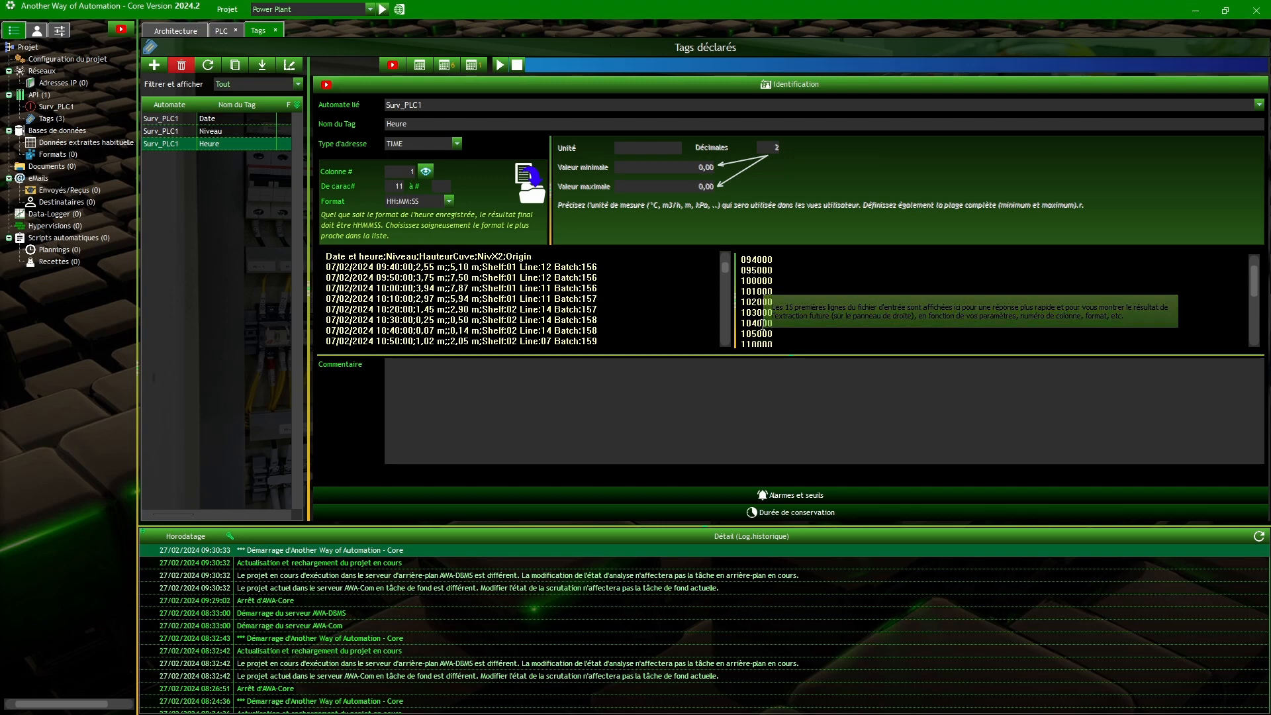
drag(762, 313, 758, 322)
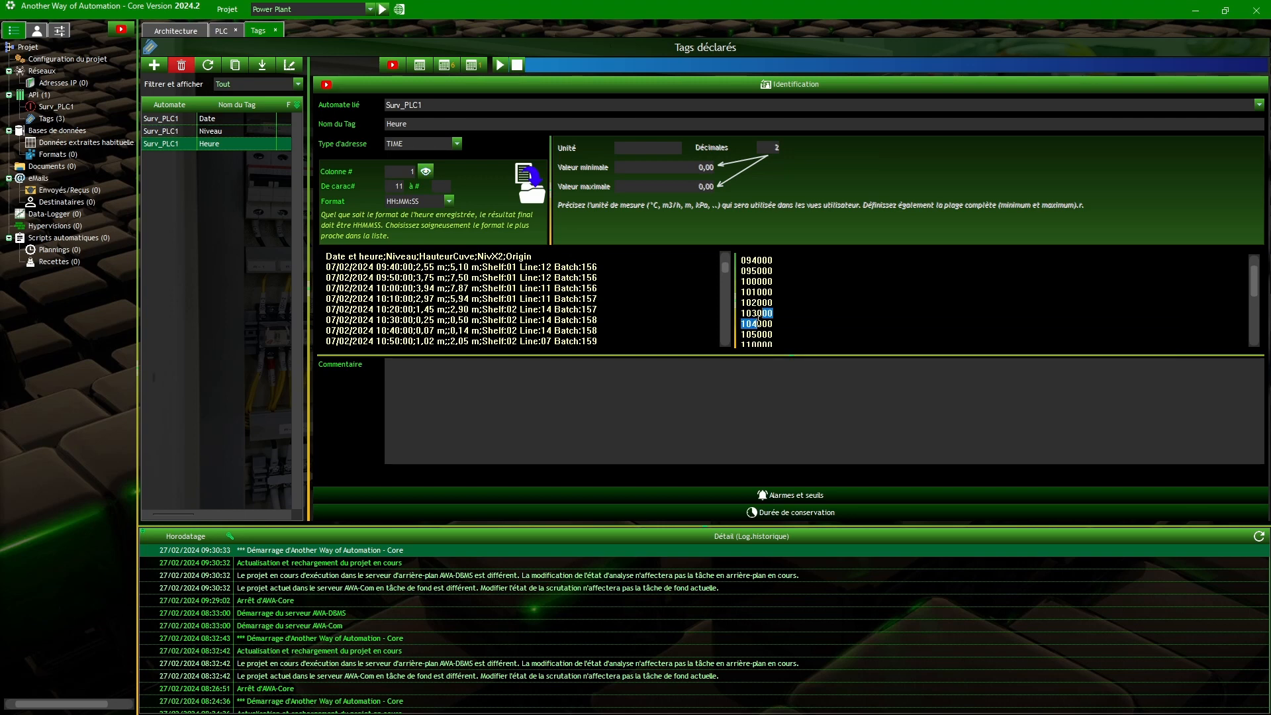
click(754, 277)
Add a tag named Shelf with address type STRING for the Surv_PLC1 device.
click(148, 66)
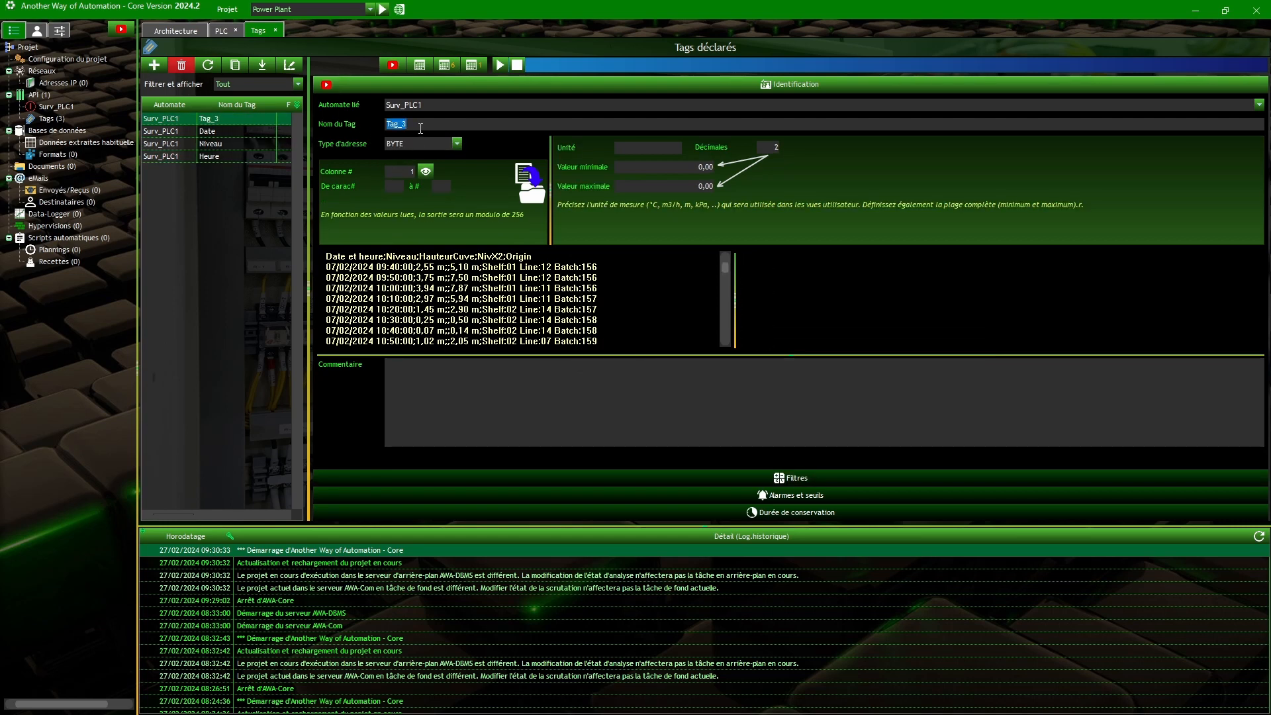
text(Shelf)
click(457, 144)
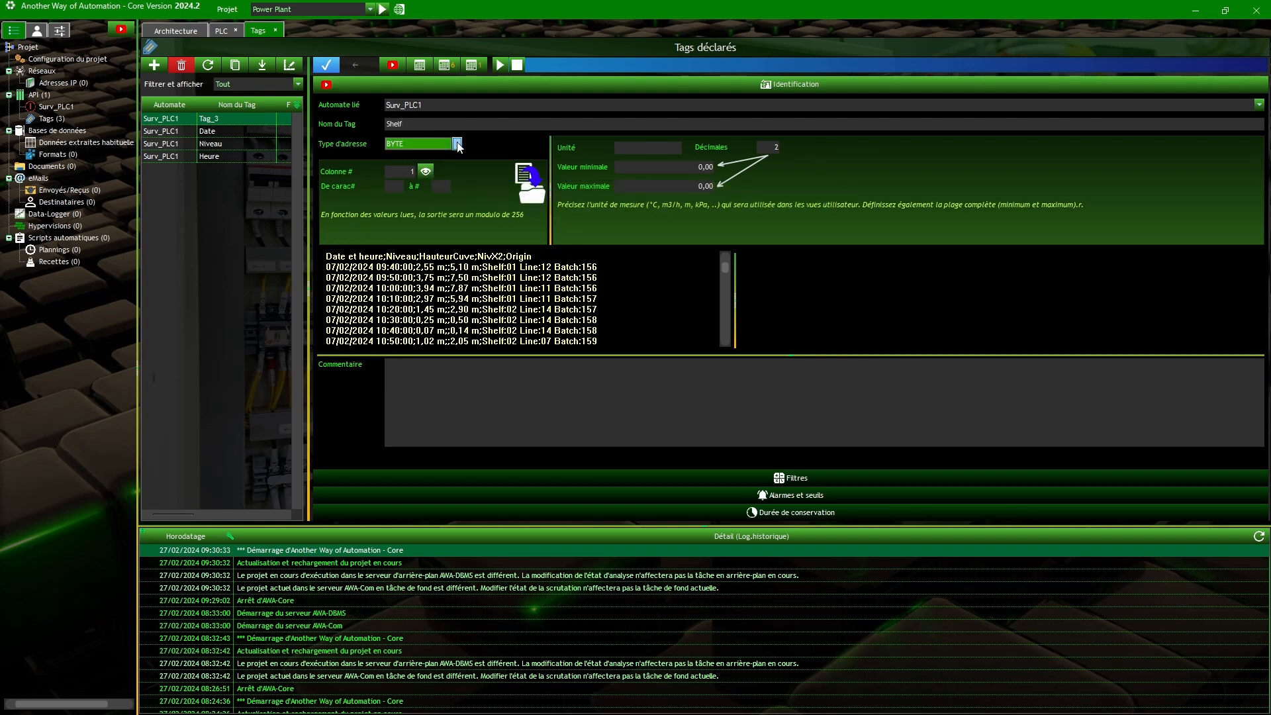
click(407, 243)
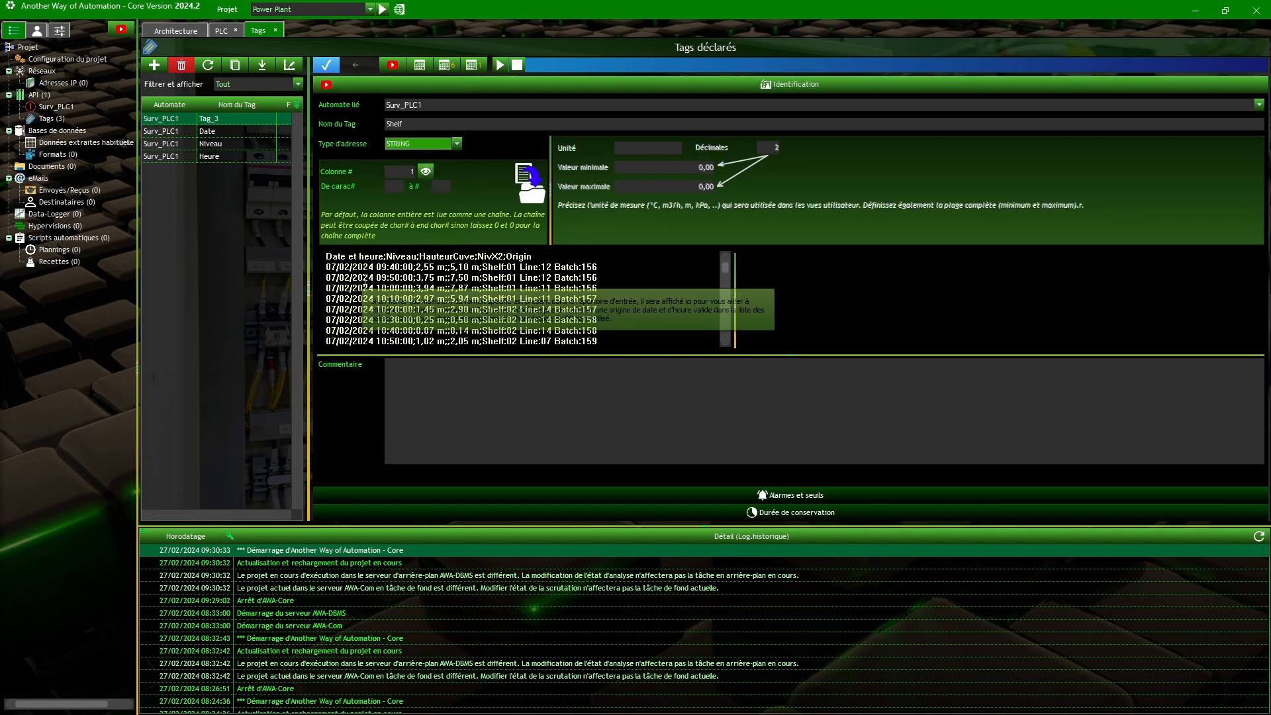
Try column 4 as the Shelf tag's source column and preview the extraction.
click(399, 170)
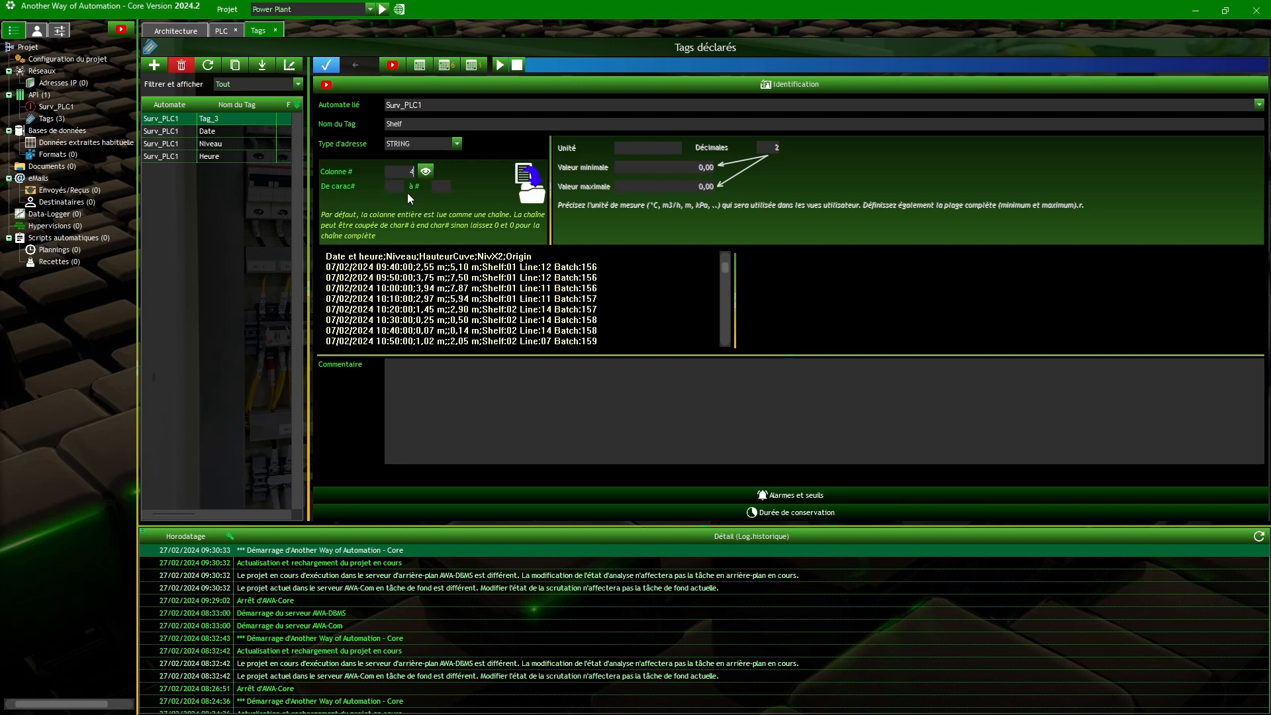
text(4)
click(425, 172)
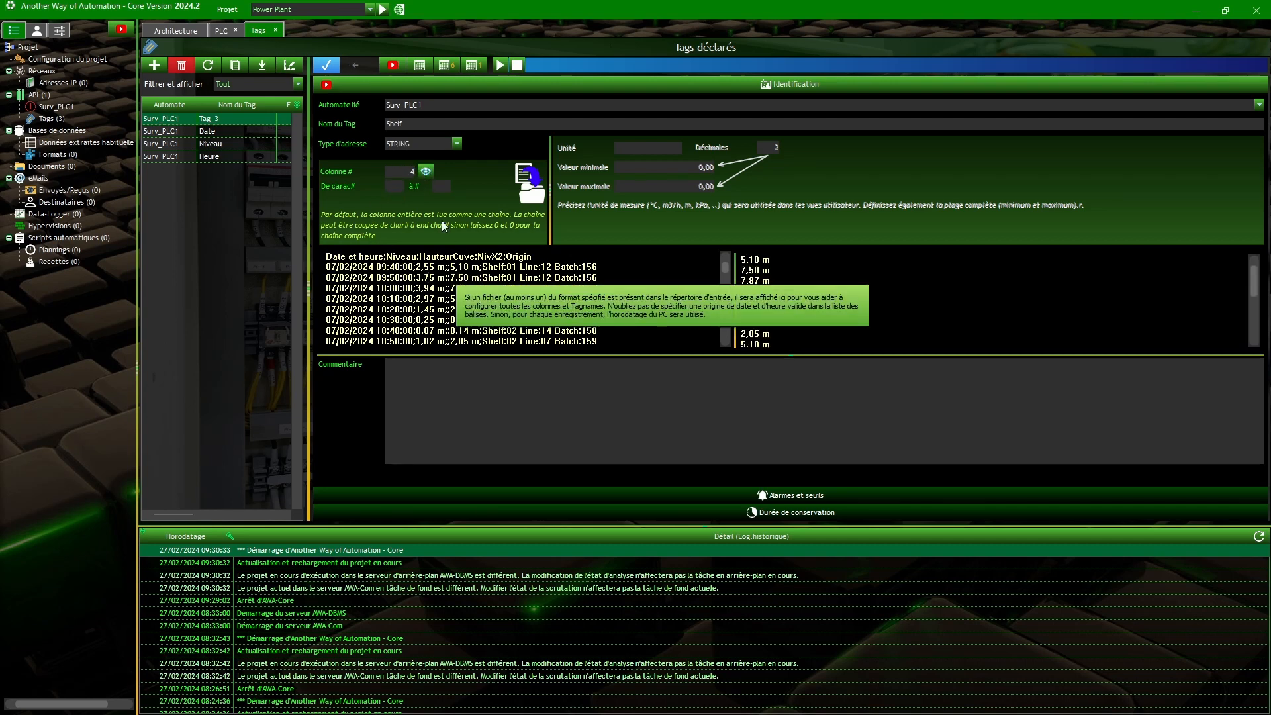
Set the Shelf tag to read characters 7 to 8 of column 5 and preview the extraction.
click(396, 172)
text(5)
click(426, 172)
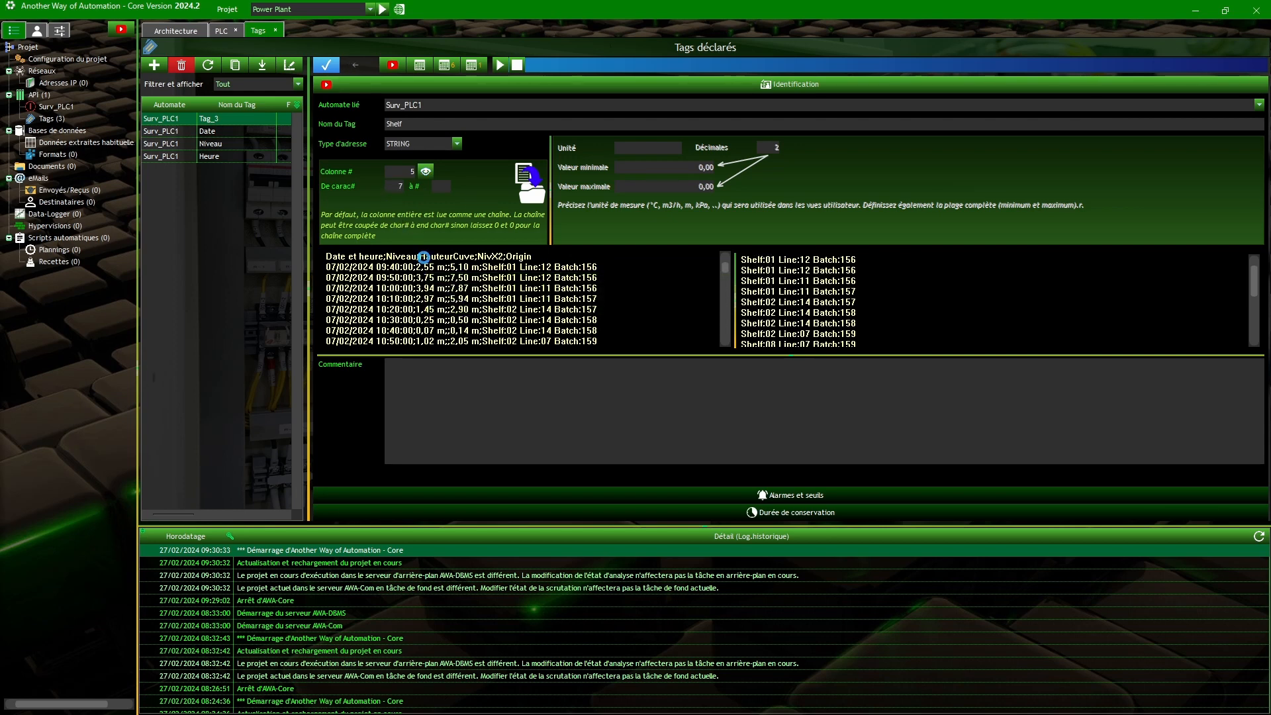
click(437, 187)
text(8)
click(425, 171)
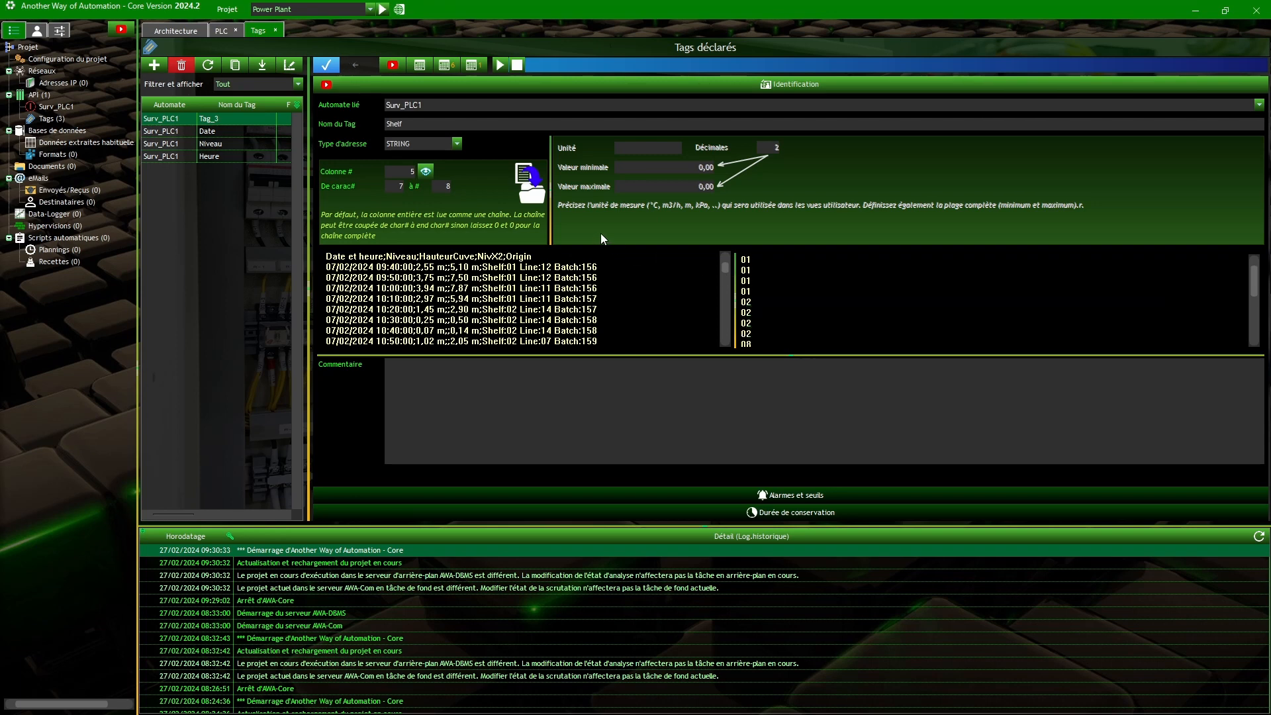
Change the Shelf tag's address type to INT, preview the extraction and save the tag.
click(456, 143)
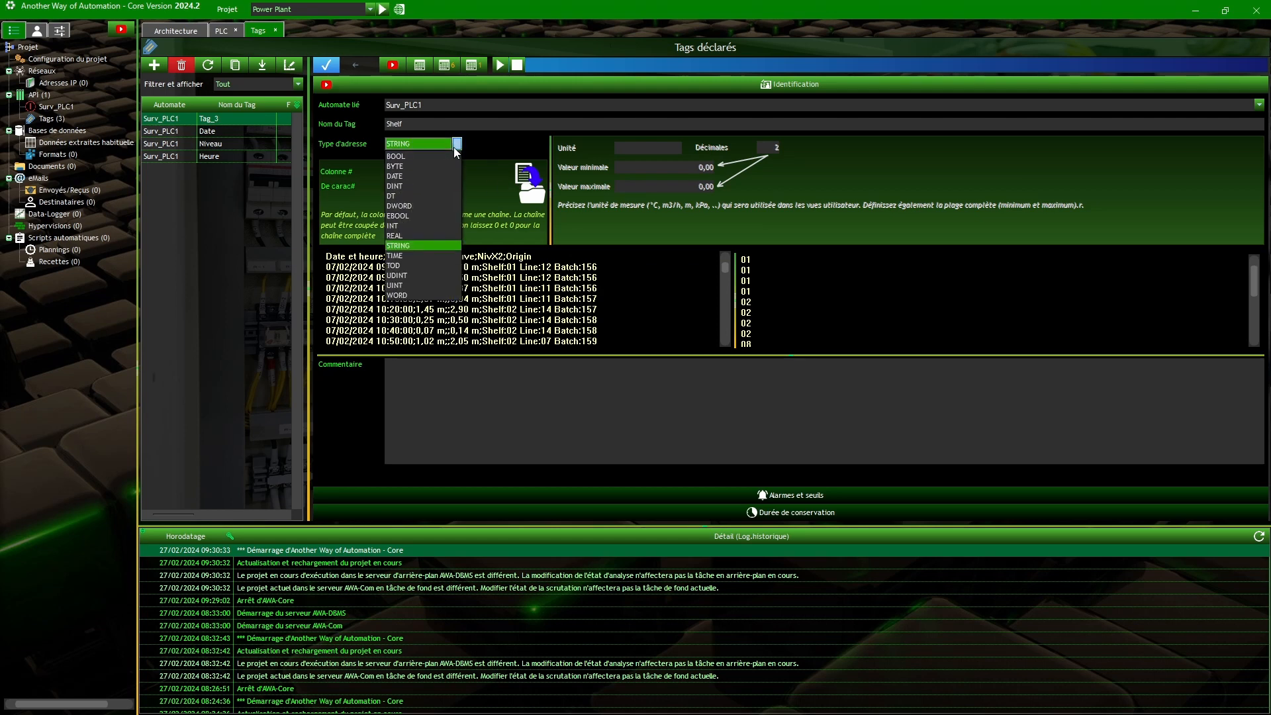
click(401, 228)
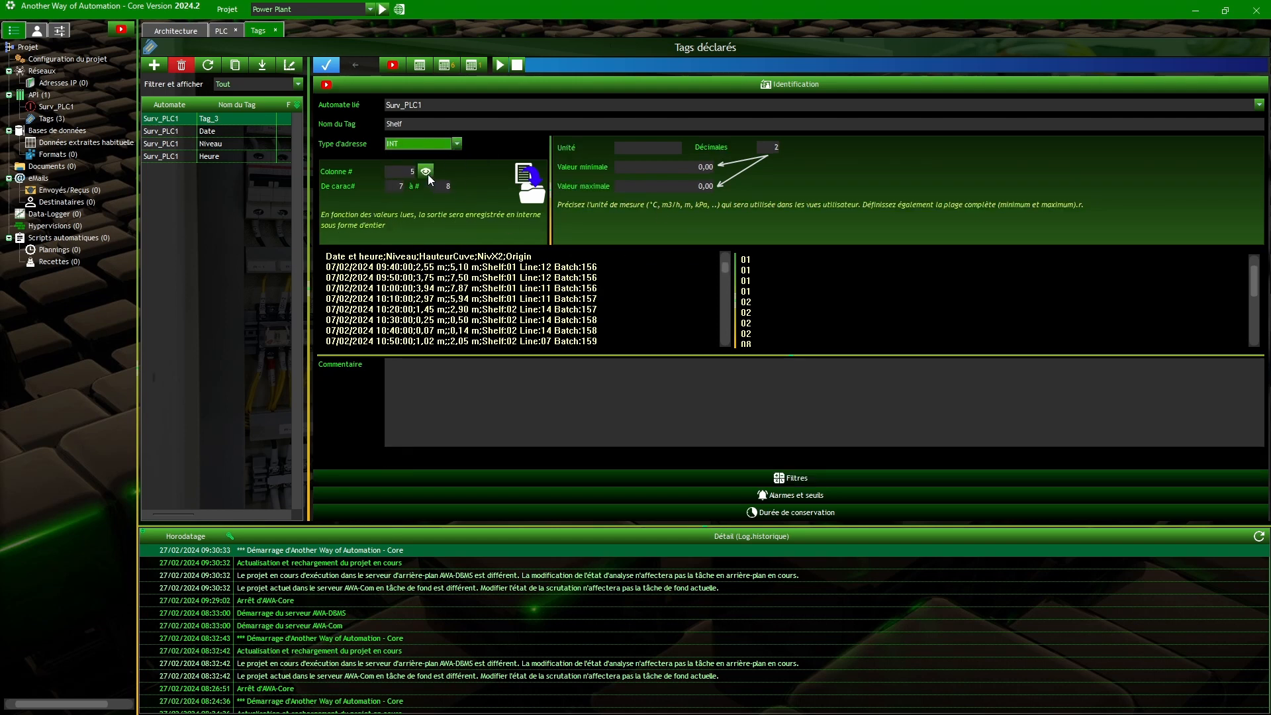
click(425, 171)
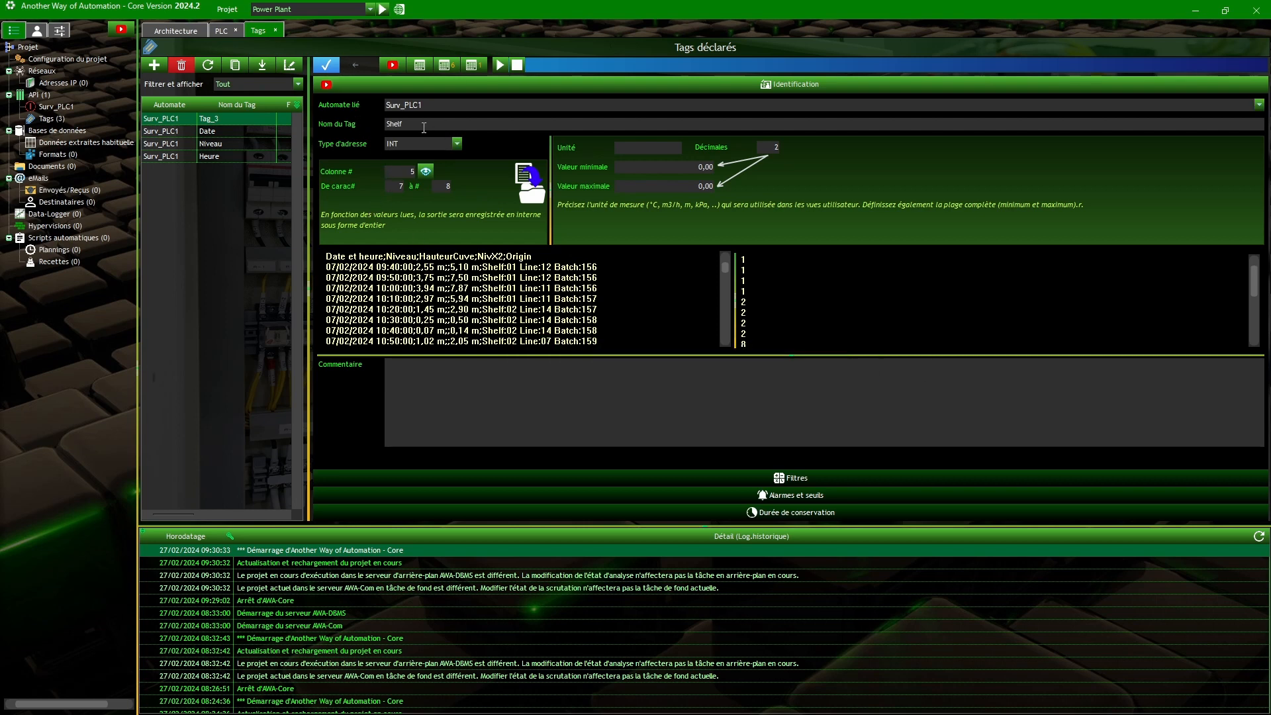
click(327, 64)
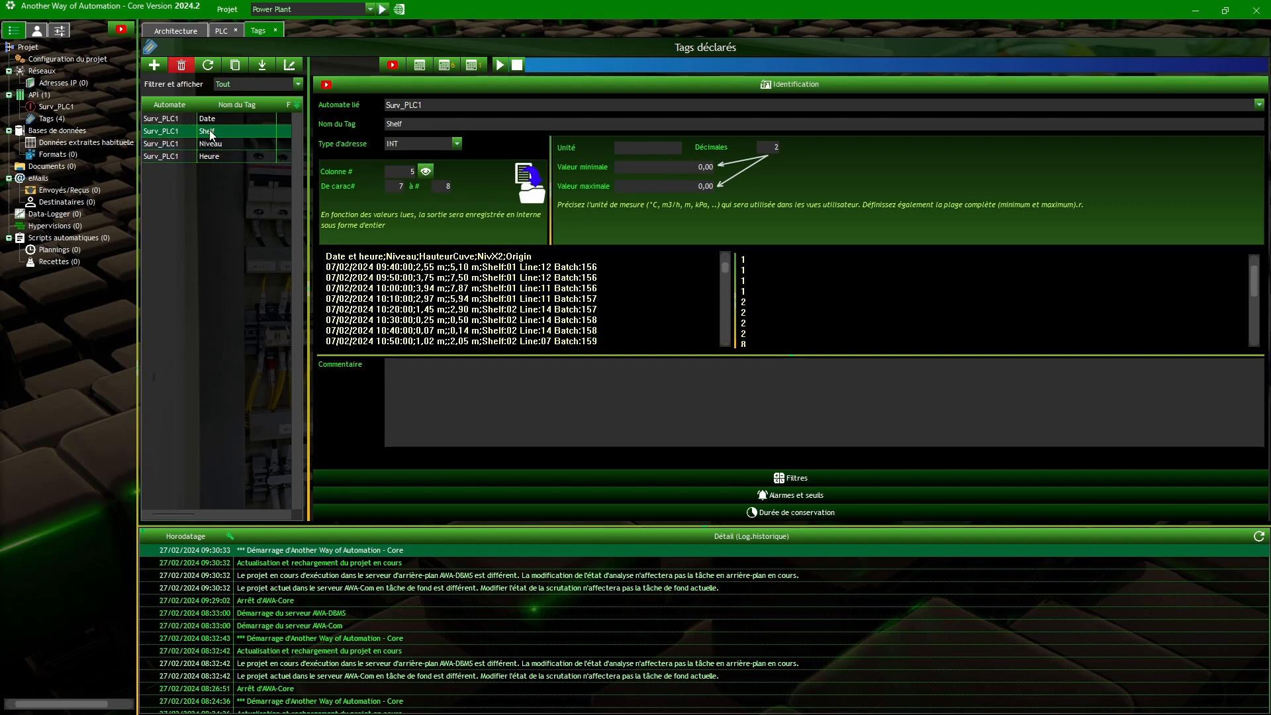
Duplicate the Shelf tag and name the copy Line.
click(233, 66)
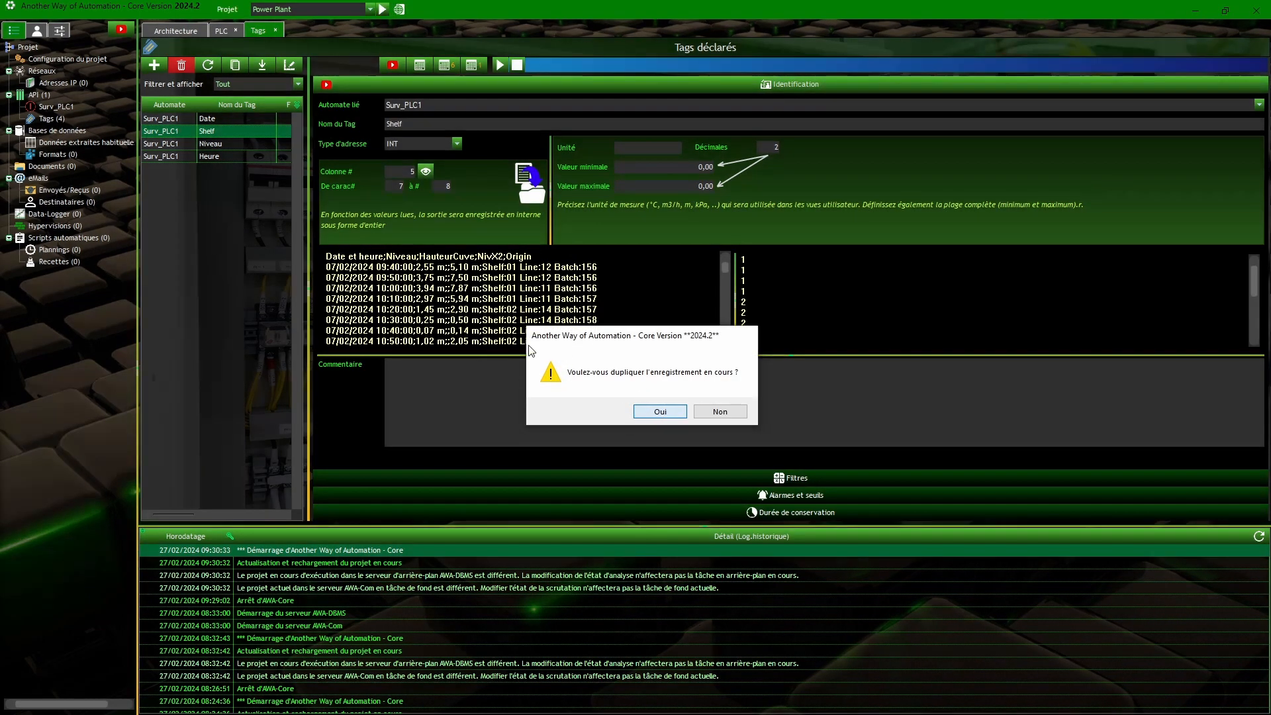
key(Return)
double_click(417, 124)
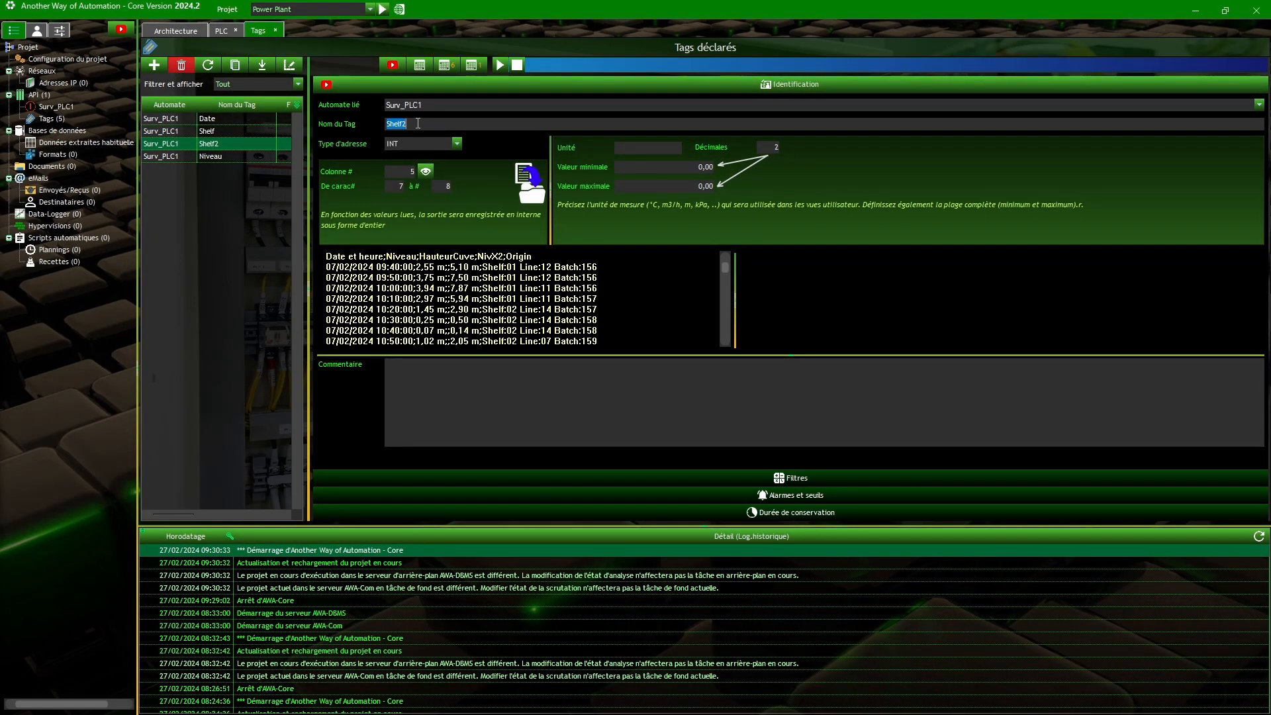
text(Line)
mouse_move(505, 284)
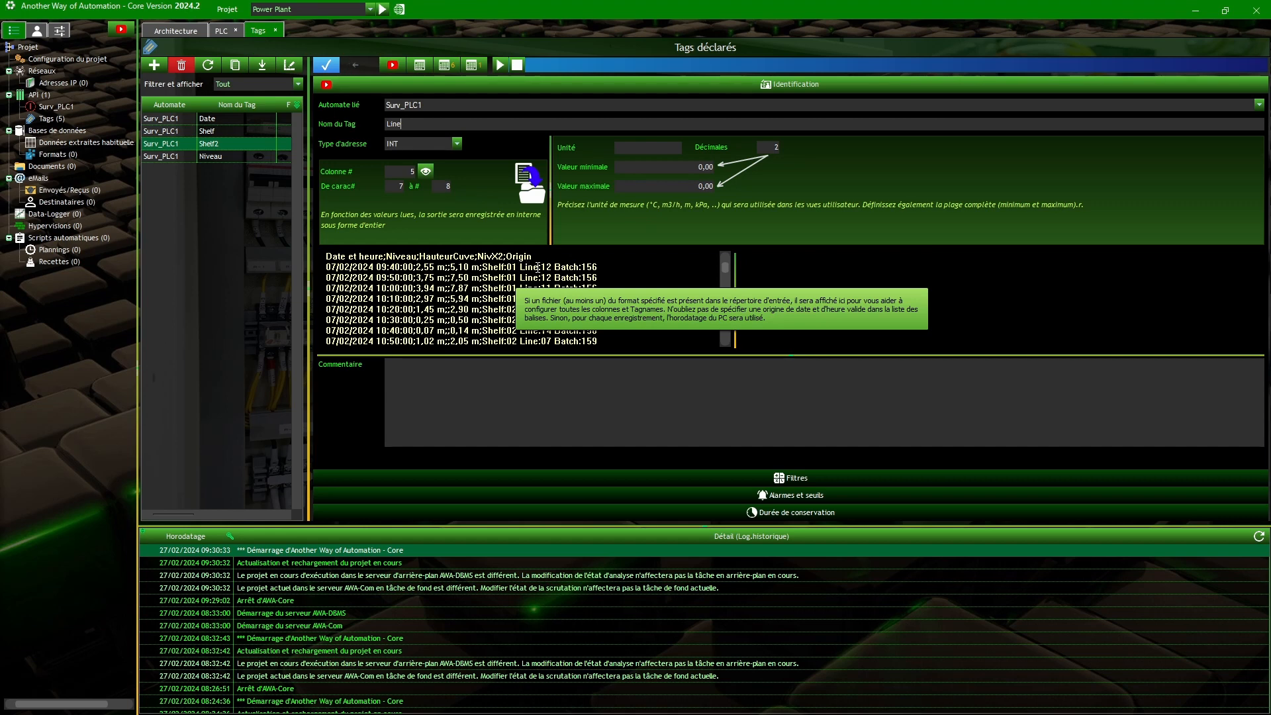
Set the Line tag to read characters 15 to 16 of column 5 and preview the extraction.
double_click(400, 186)
text(15)
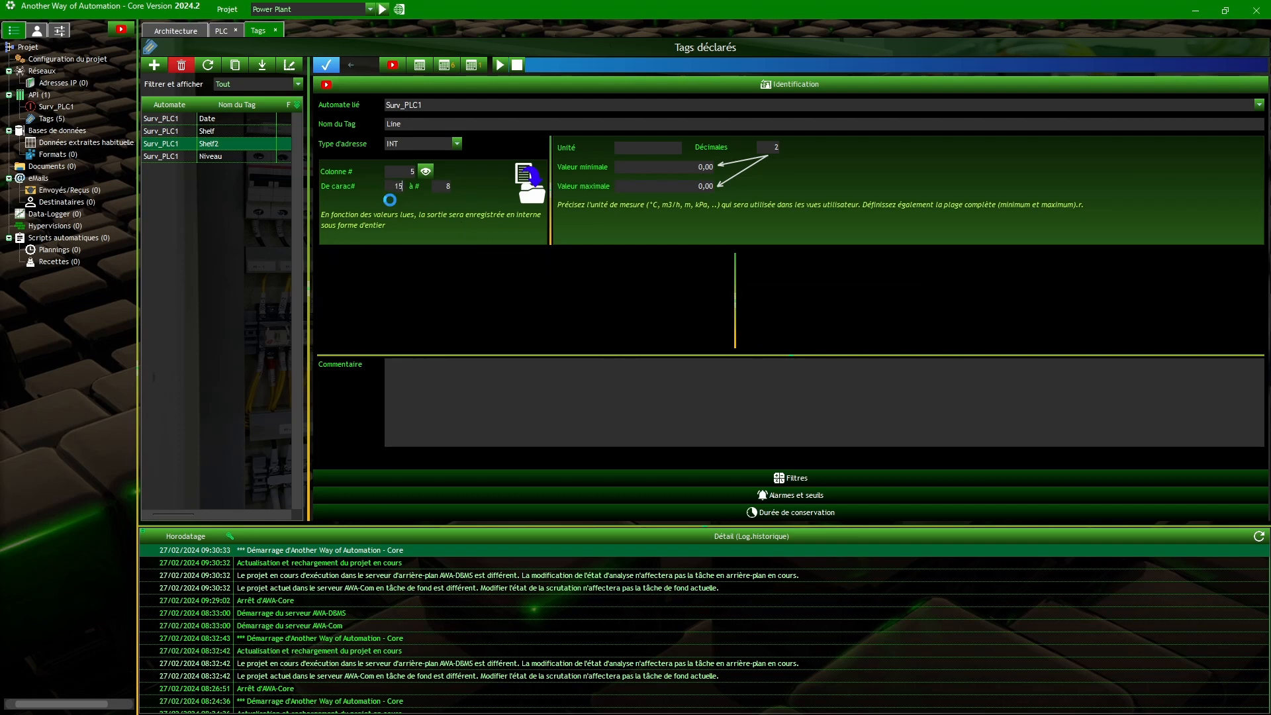
key(Tab)
text(16)
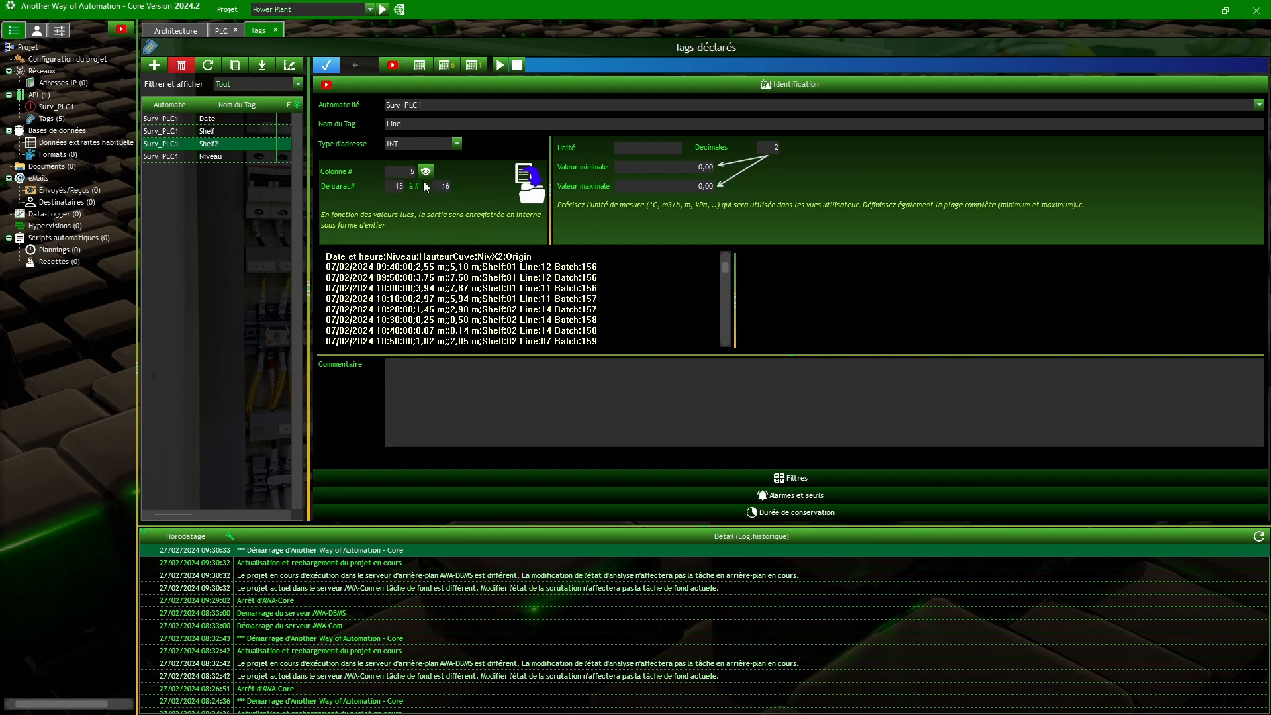
click(425, 172)
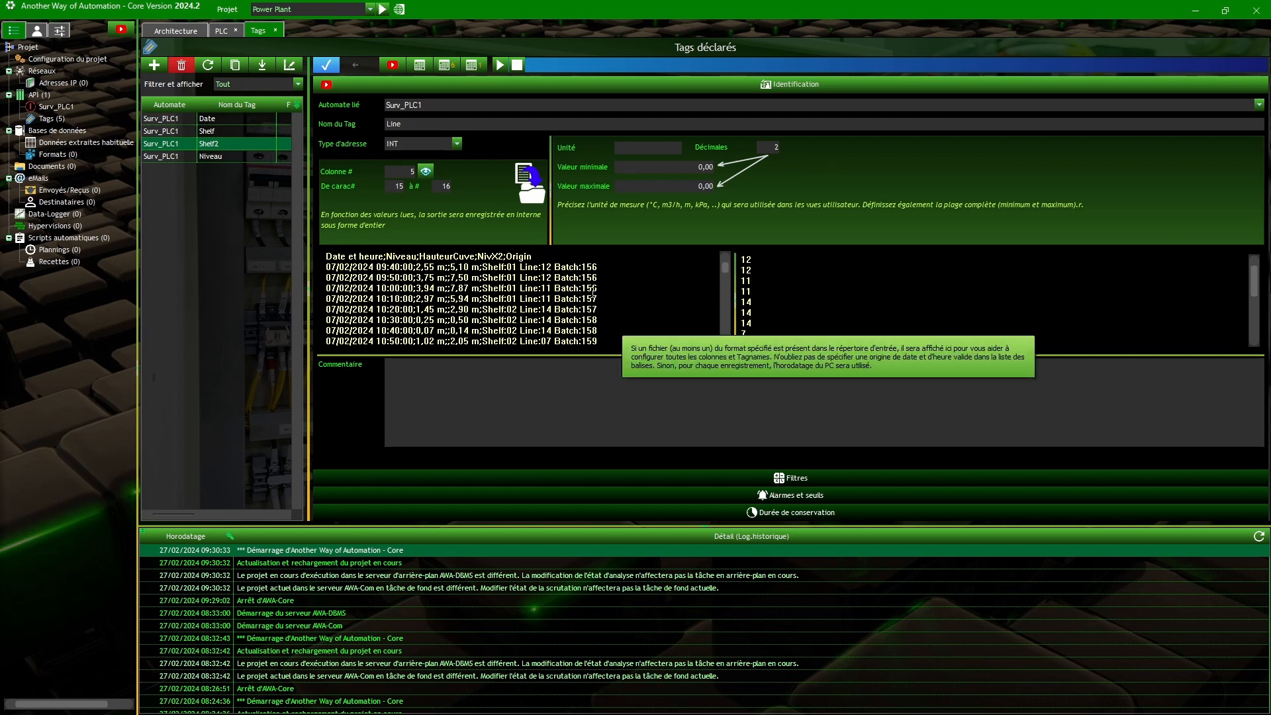
Compare the previewed line values with the source file rows and save the Line tag.
scroll(562, 343, down, 3)
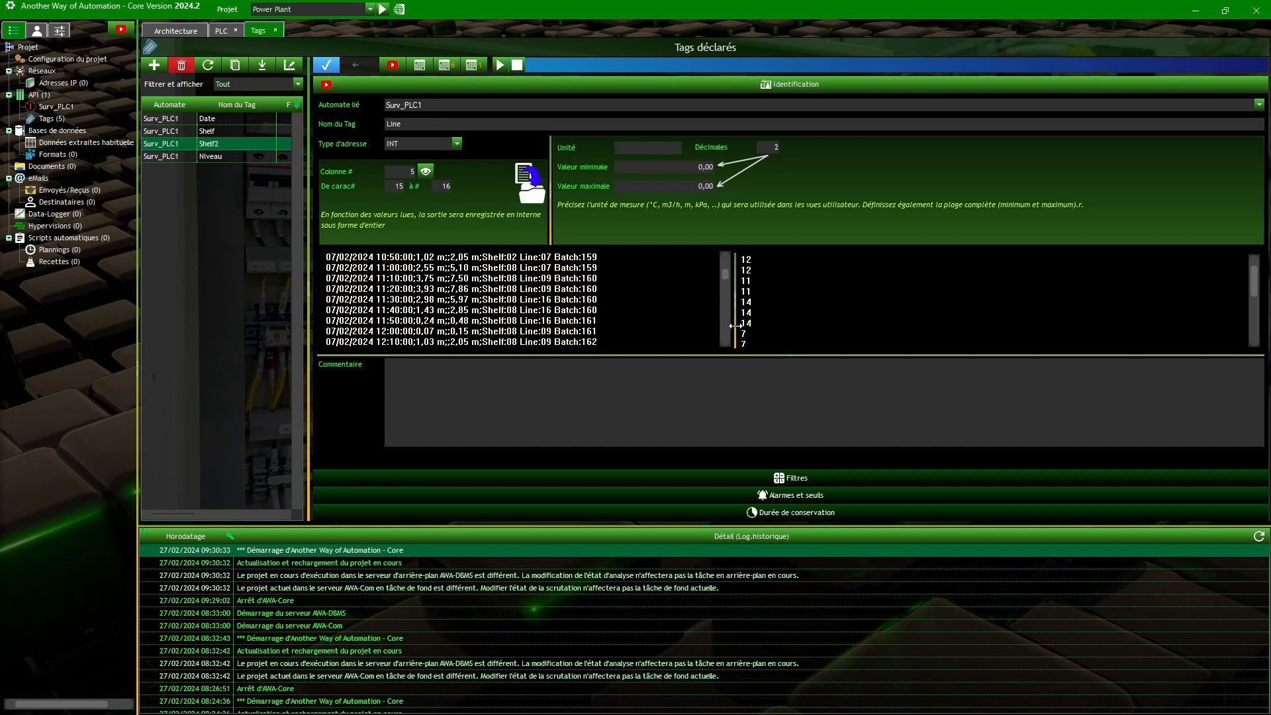
scroll(547, 267, up, 1)
scroll(766, 319, down, 3)
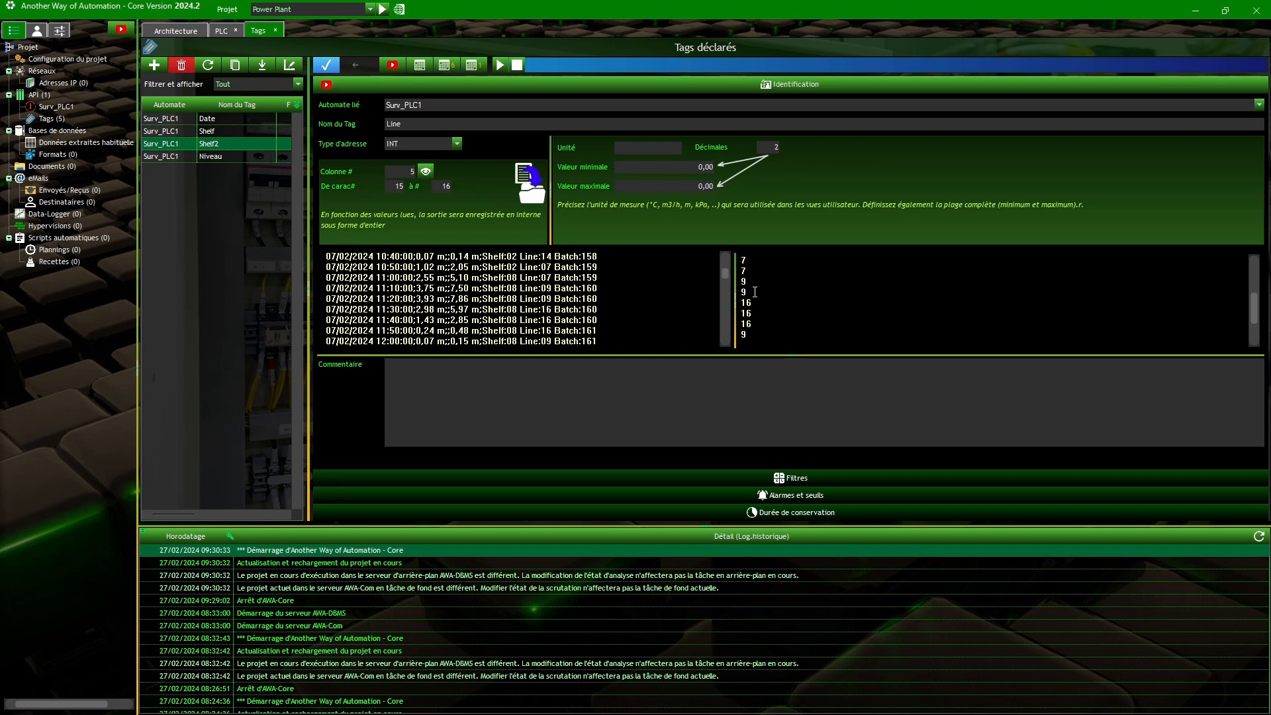
scroll(756, 326, down, 1)
scroll(757, 315, up, 3)
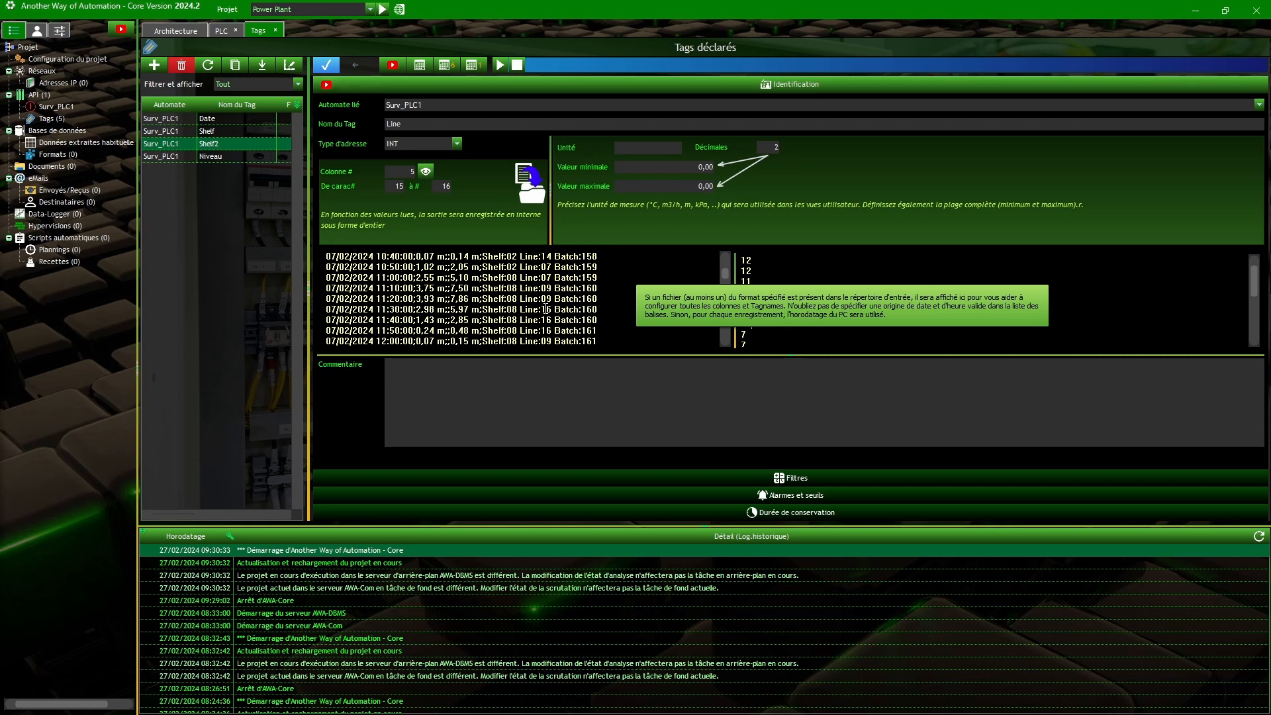
click(329, 63)
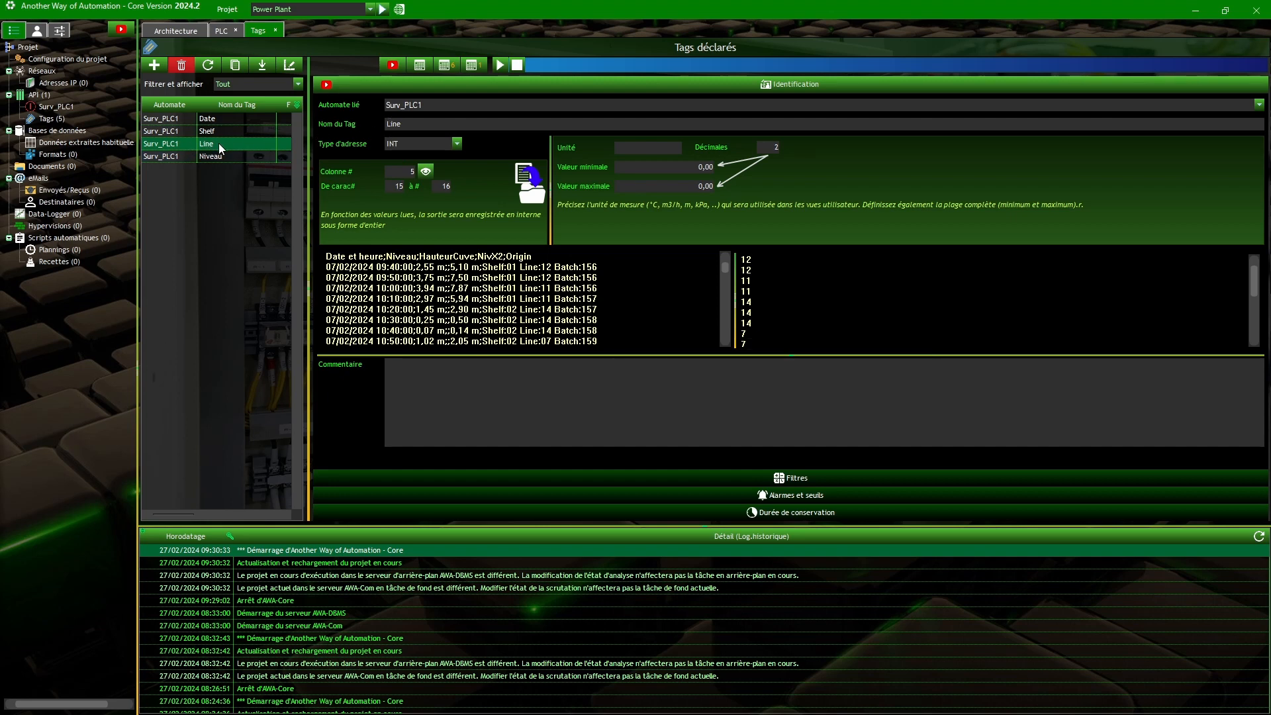
Duplicate the Line tag and preview the copy's extraction from character 24 with the end character cleared.
click(236, 63)
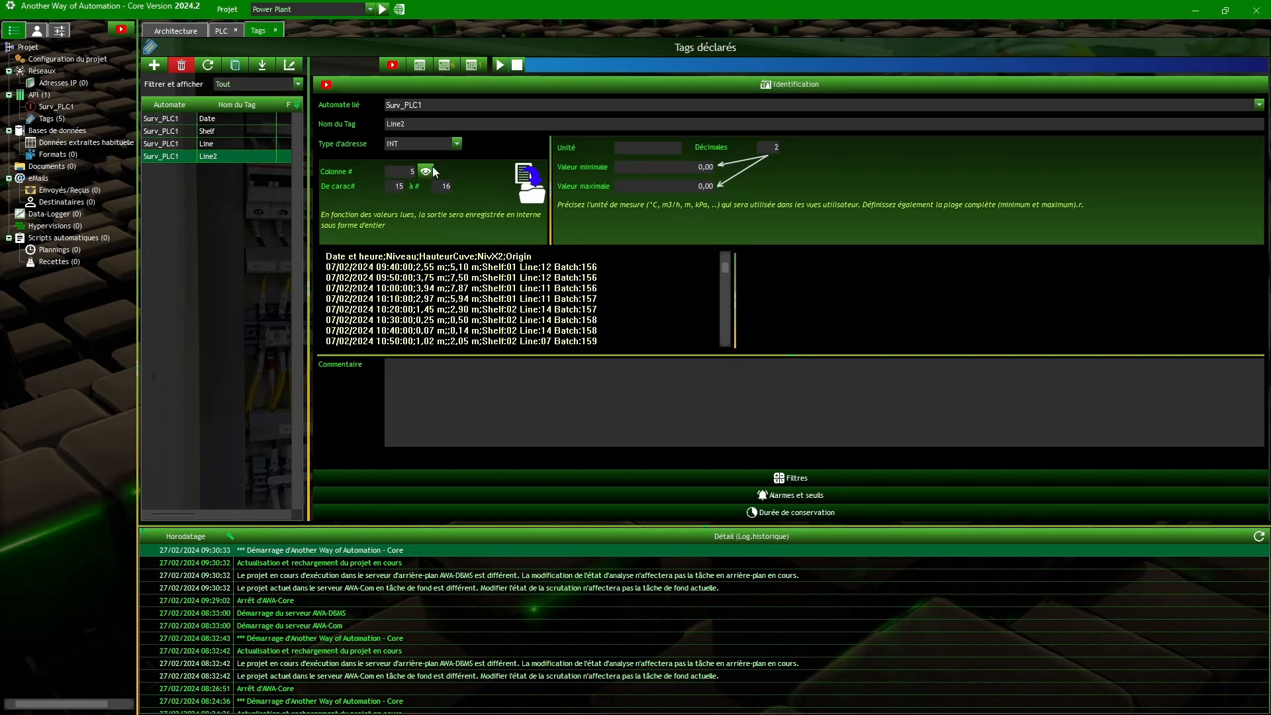
mouse_move(539, 271)
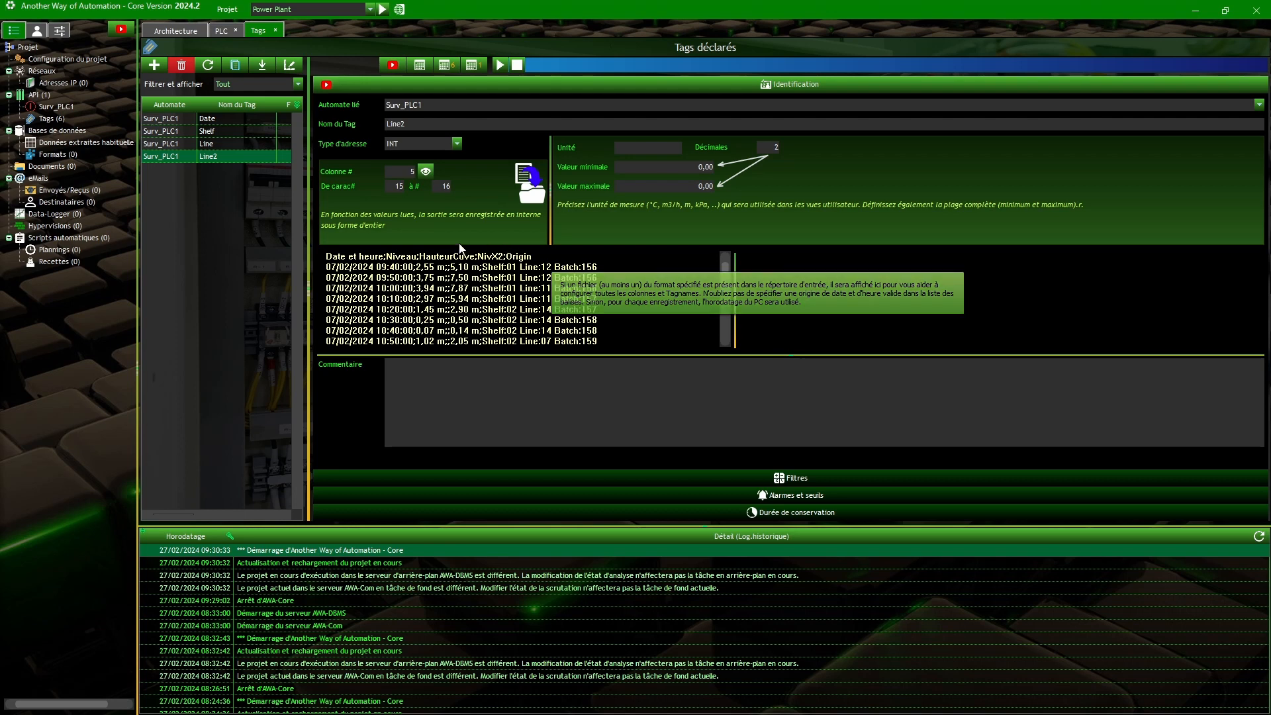
double_click(401, 186)
text(24)
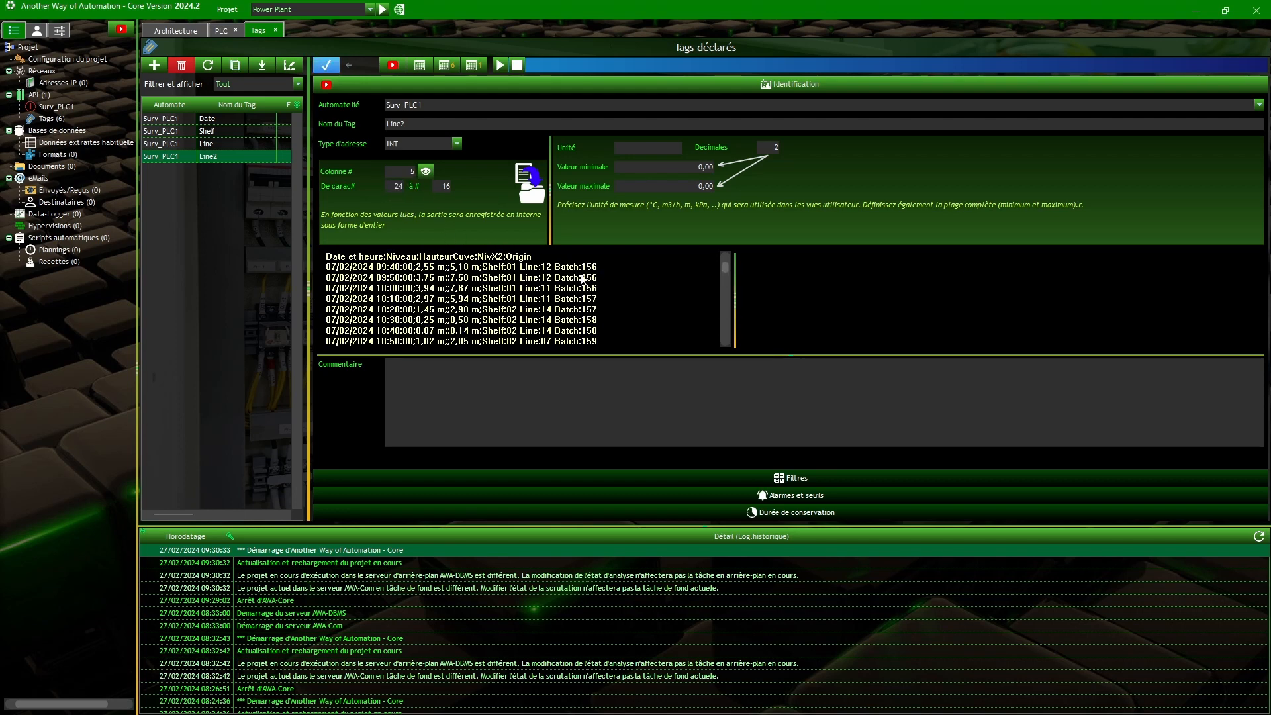
key(Tab)
click(425, 171)
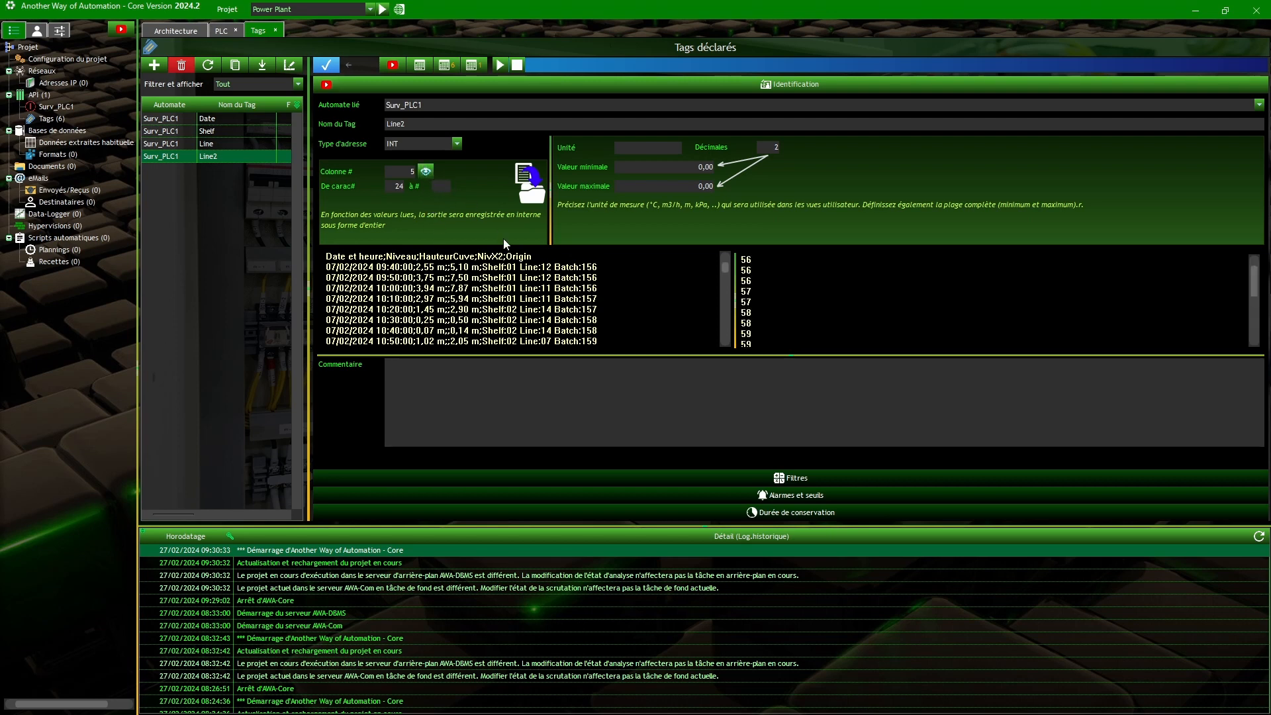
Set the duplicated Line tag's start character to 23, preview the extraction and save it.
click(397, 186)
text(23)
click(426, 172)
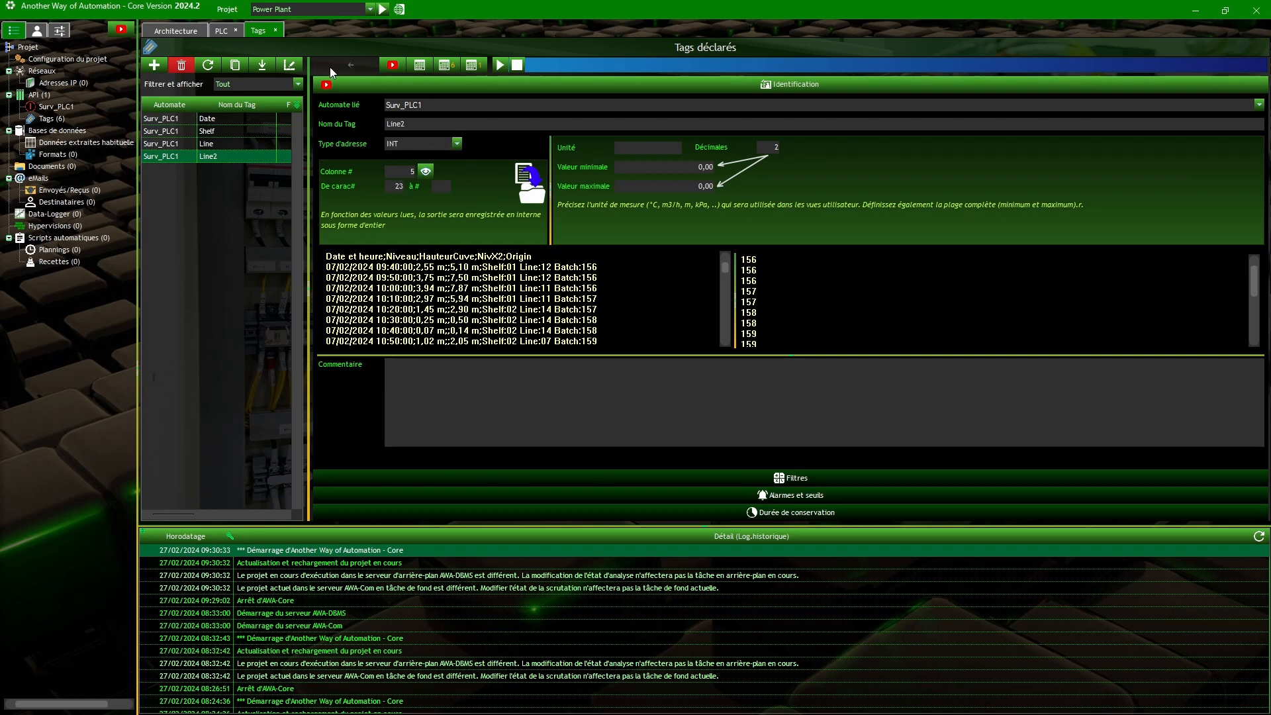
click(328, 67)
Rename the duplicated Line tag as Batch and save it.
click(225, 157)
double_click(415, 123)
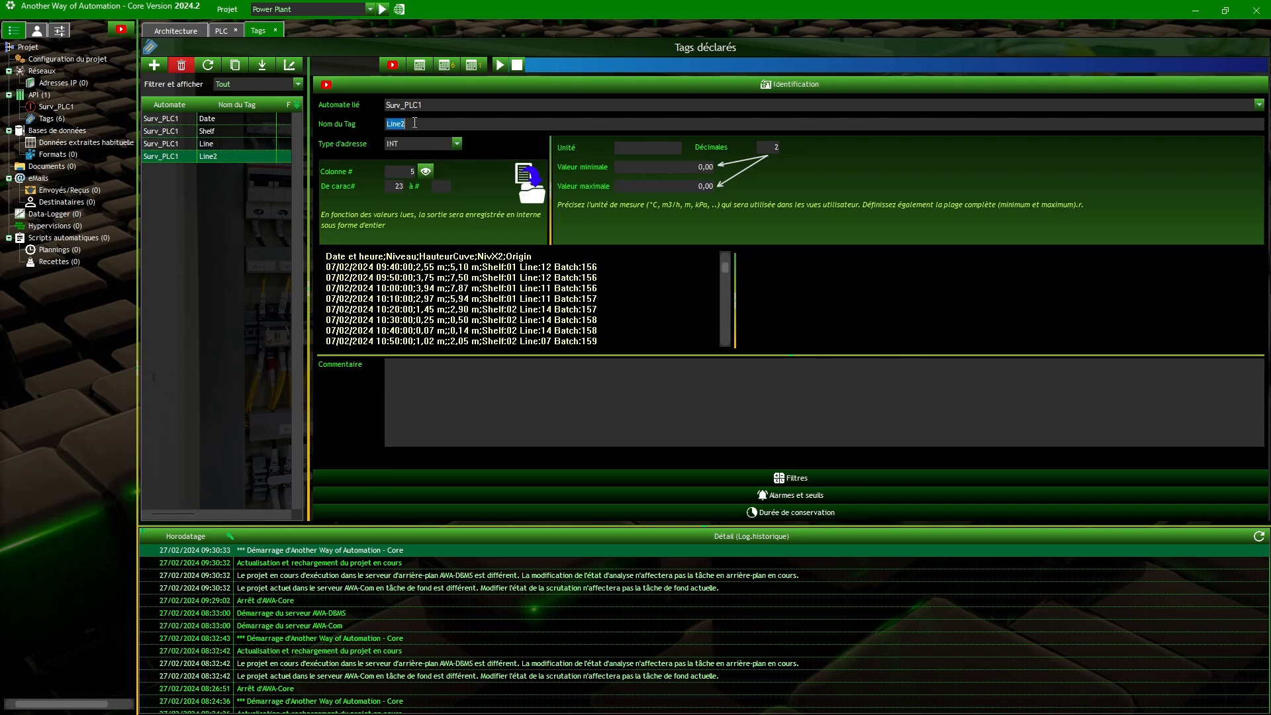
text(Batch)
click(324, 63)
Review the Date tag's settings and the offline file connection settings of the Surv_PLC1 device.
click(220, 121)
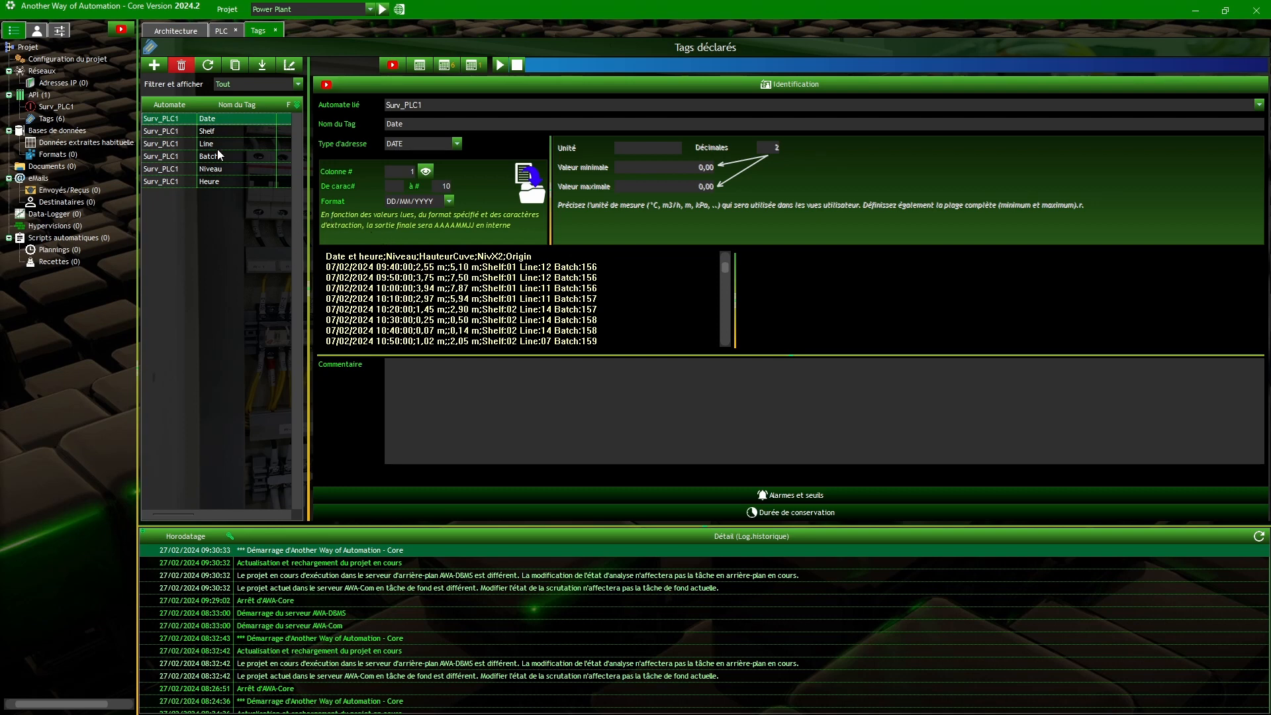
click(222, 30)
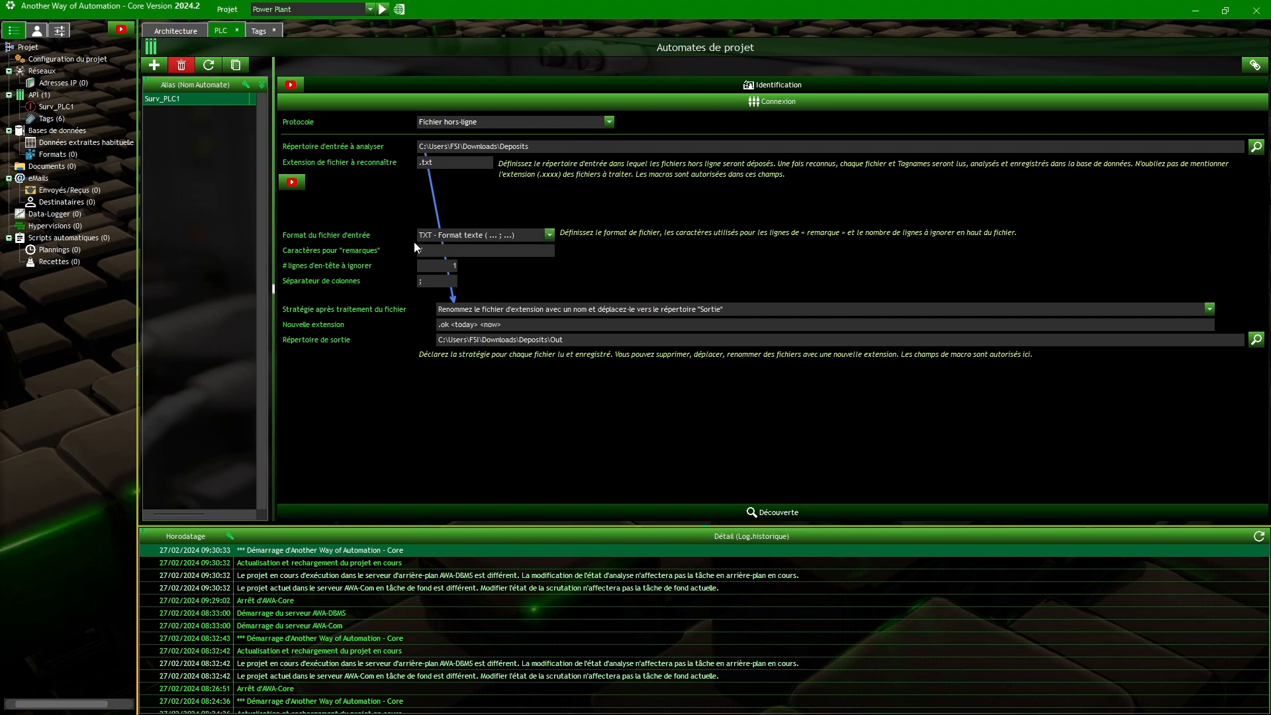
click(257, 30)
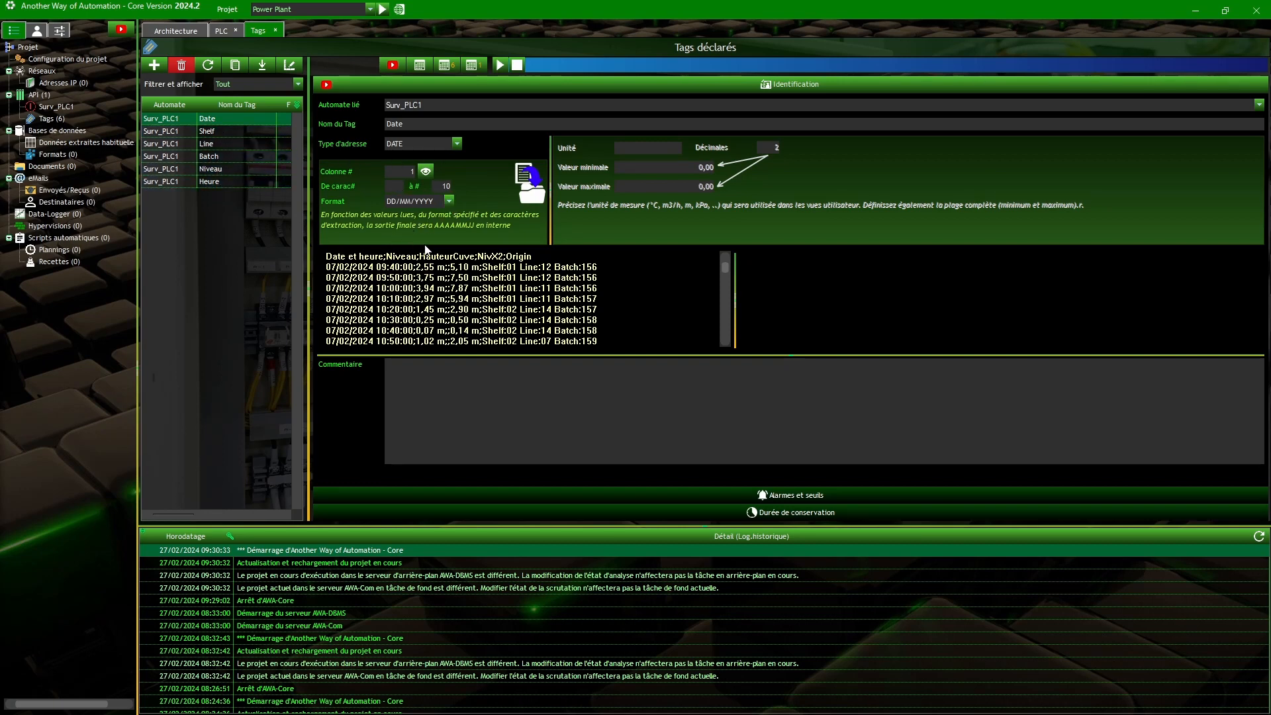
mouse_move(440, 342)
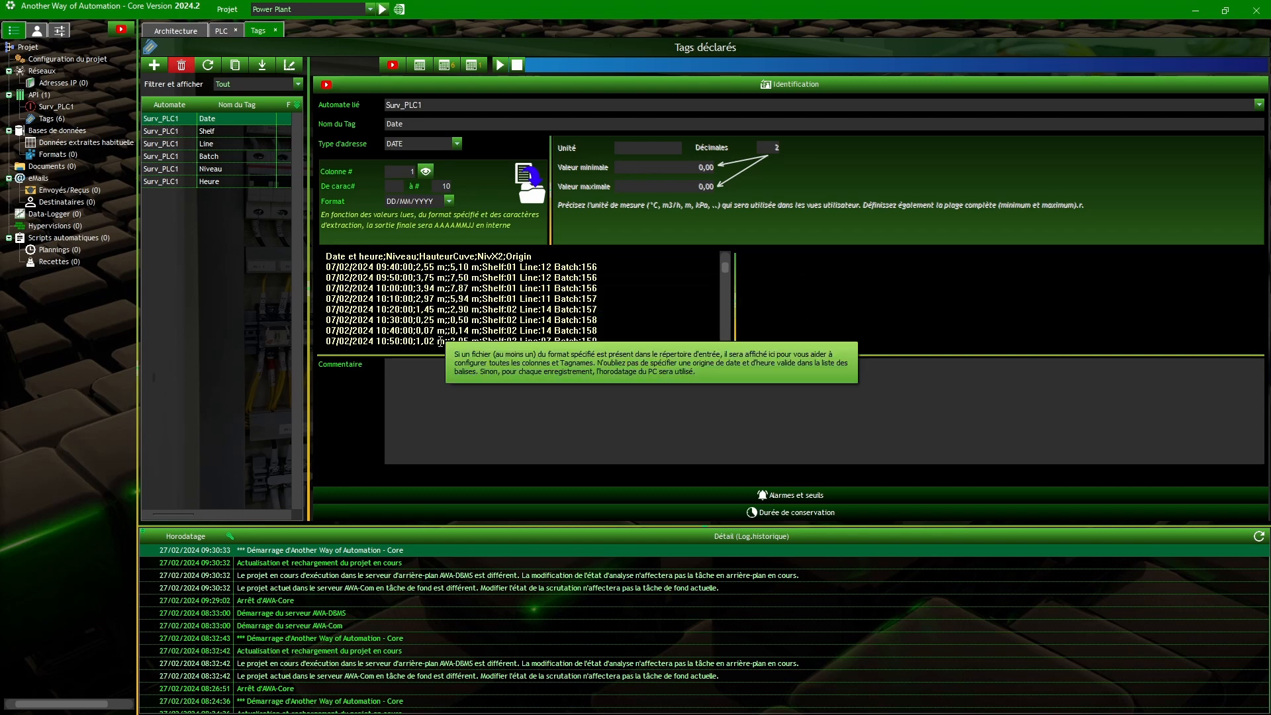
Mark the Surv_PLC1 device as active, save it and return to the project's architecture view.
click(222, 31)
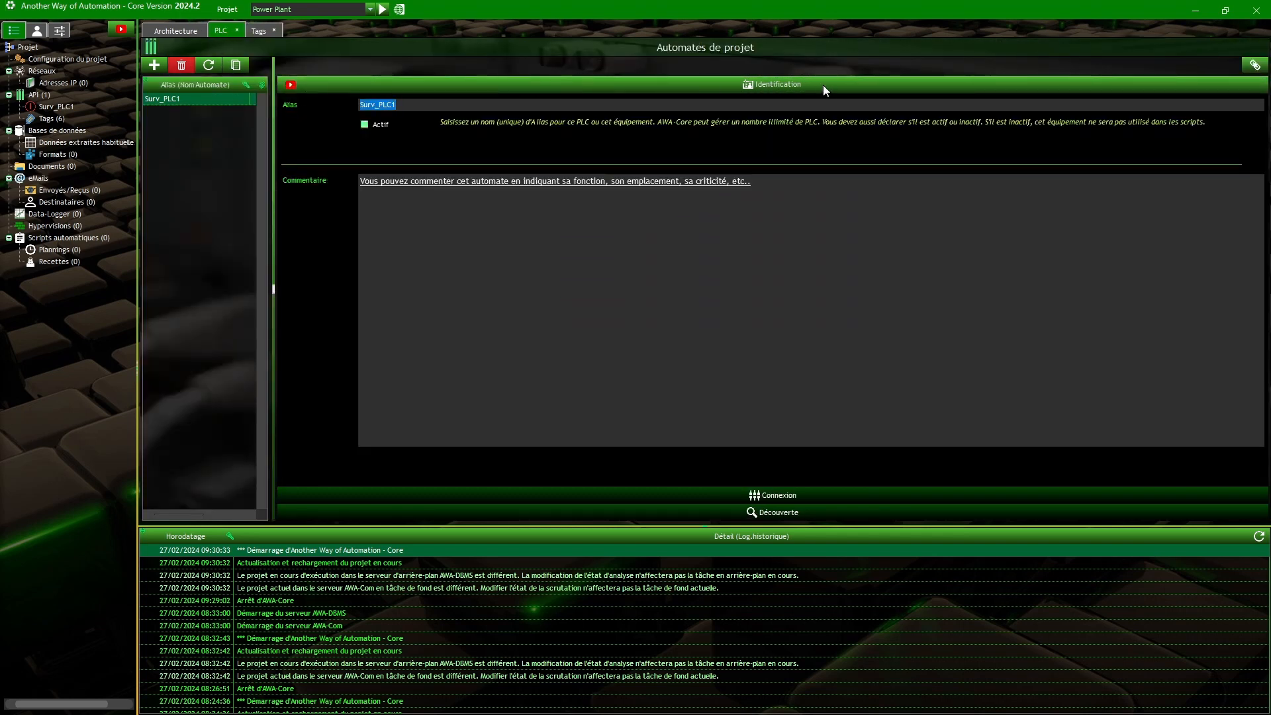
click(364, 124)
click(292, 67)
click(166, 31)
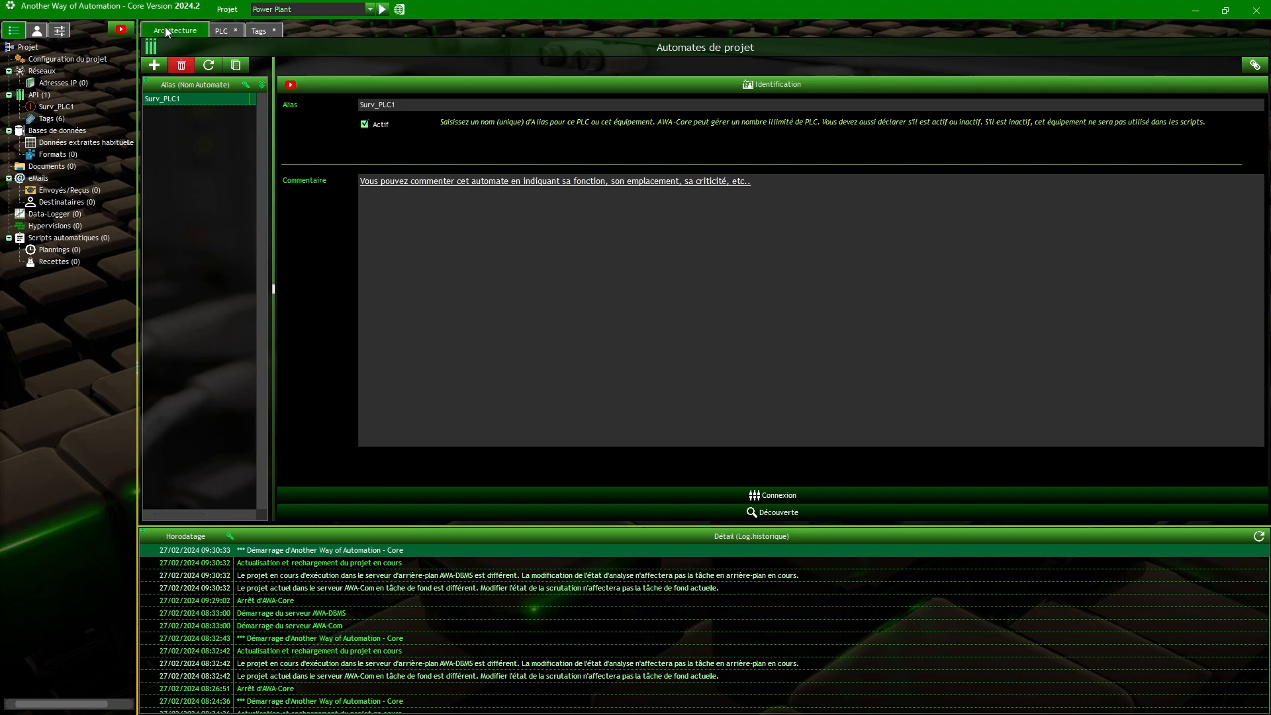